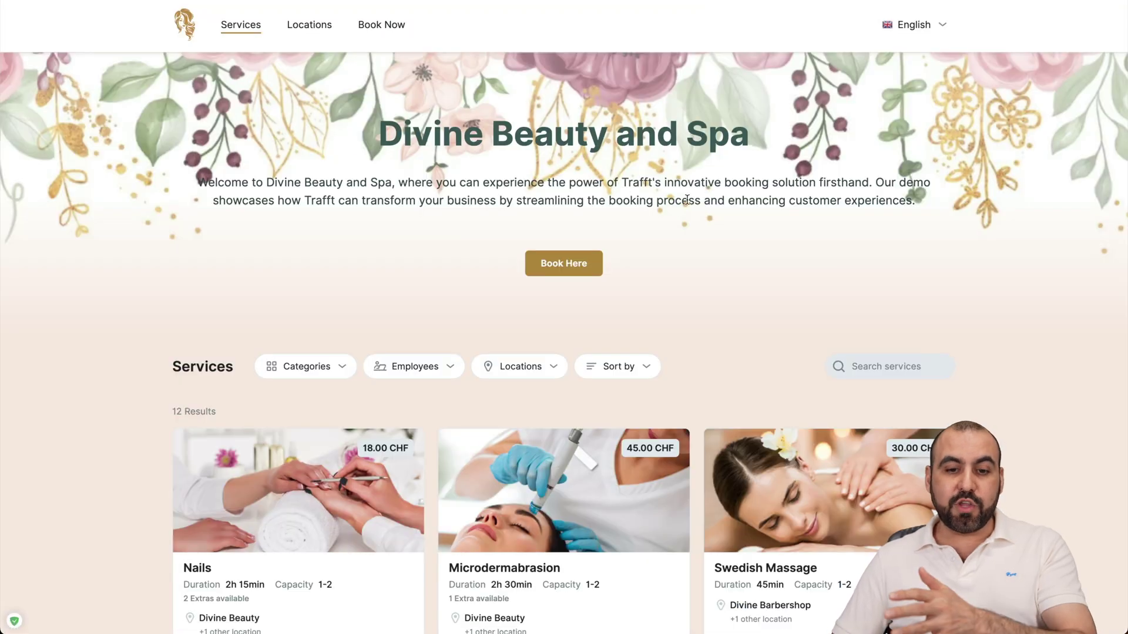
Start a Microdermabrasion booking for a group of two people.
scroll(674, 231, "down", 1)
scroll(675, 230, "down", 3)
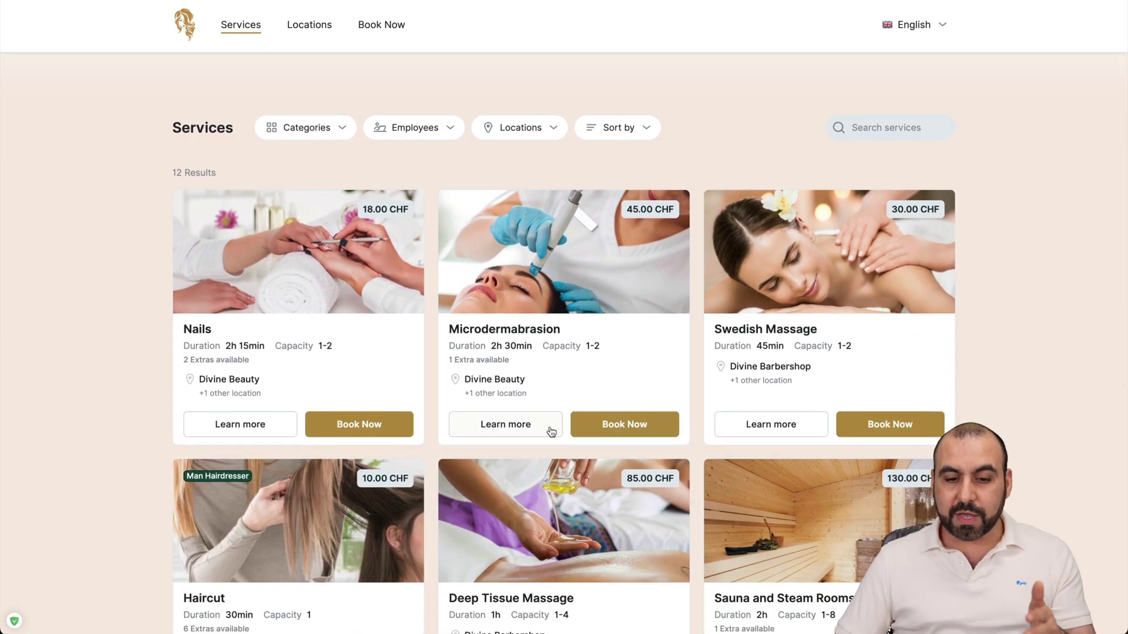
scroll(545, 383, "down", 1)
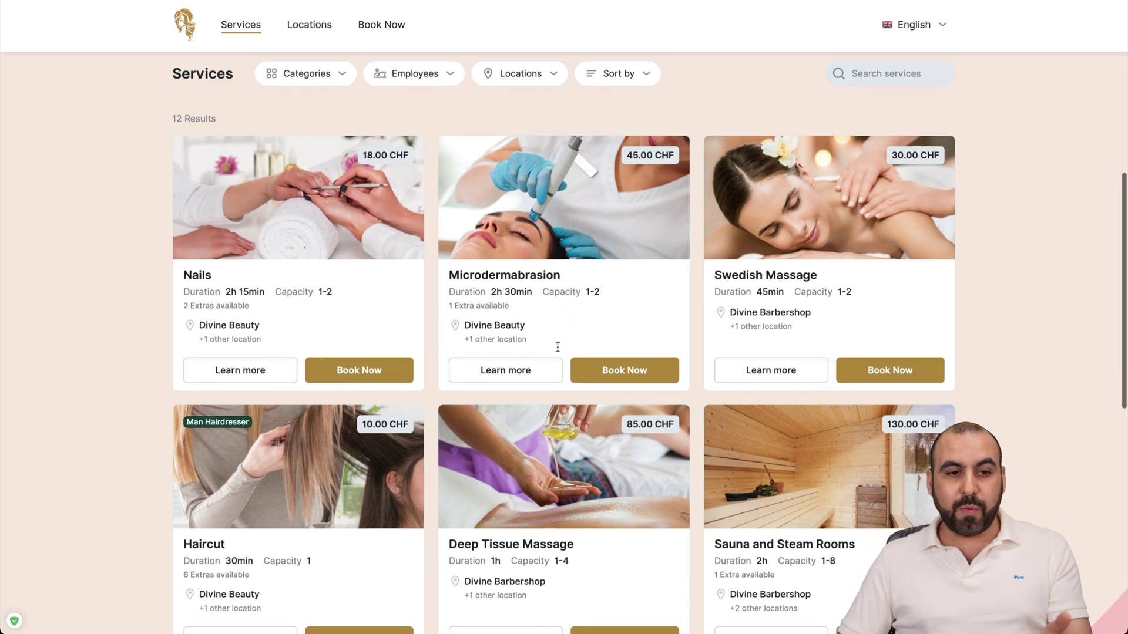
left_click(611, 372)
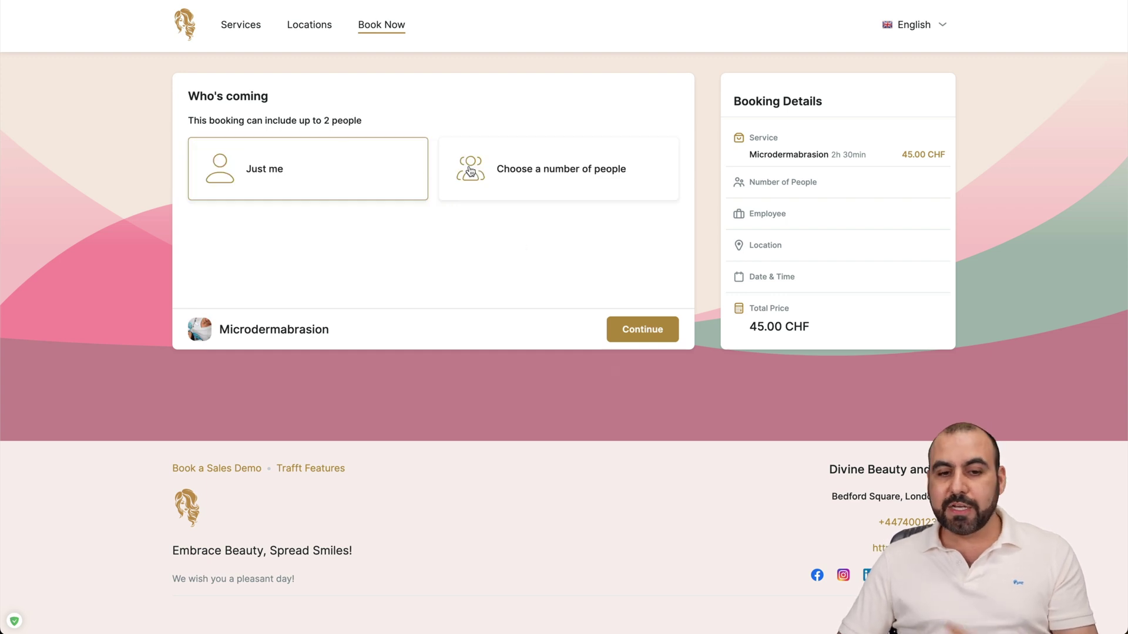
left_click(470, 170)
left_click(642, 339)
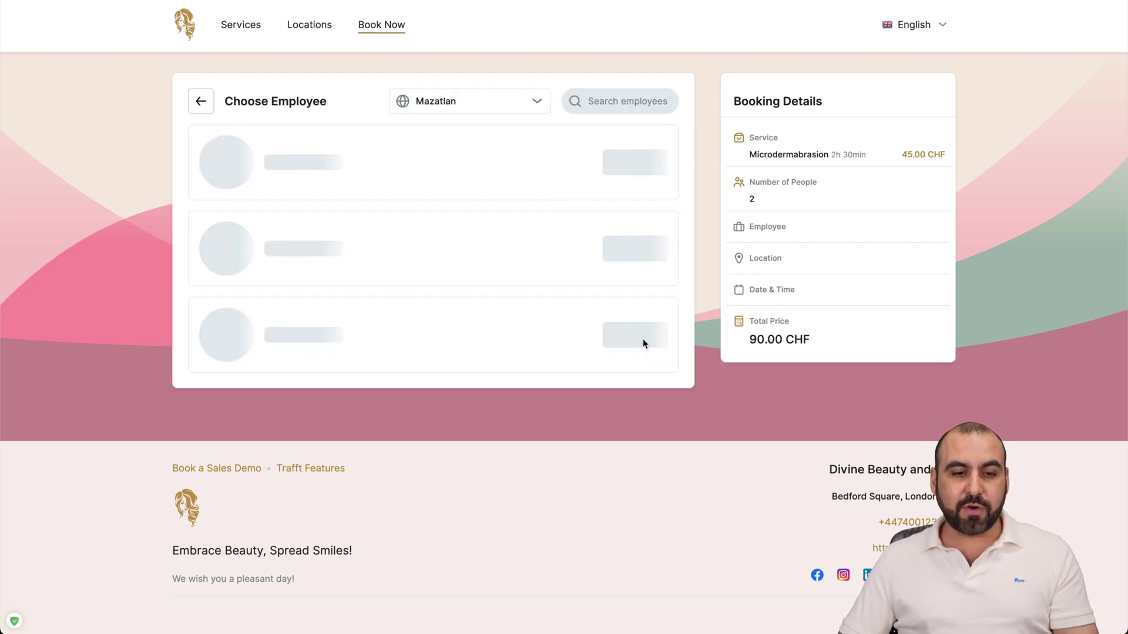
Choose the nail artist, Divine Massage and Spa location and one Face massage extra.
left_click(628, 257)
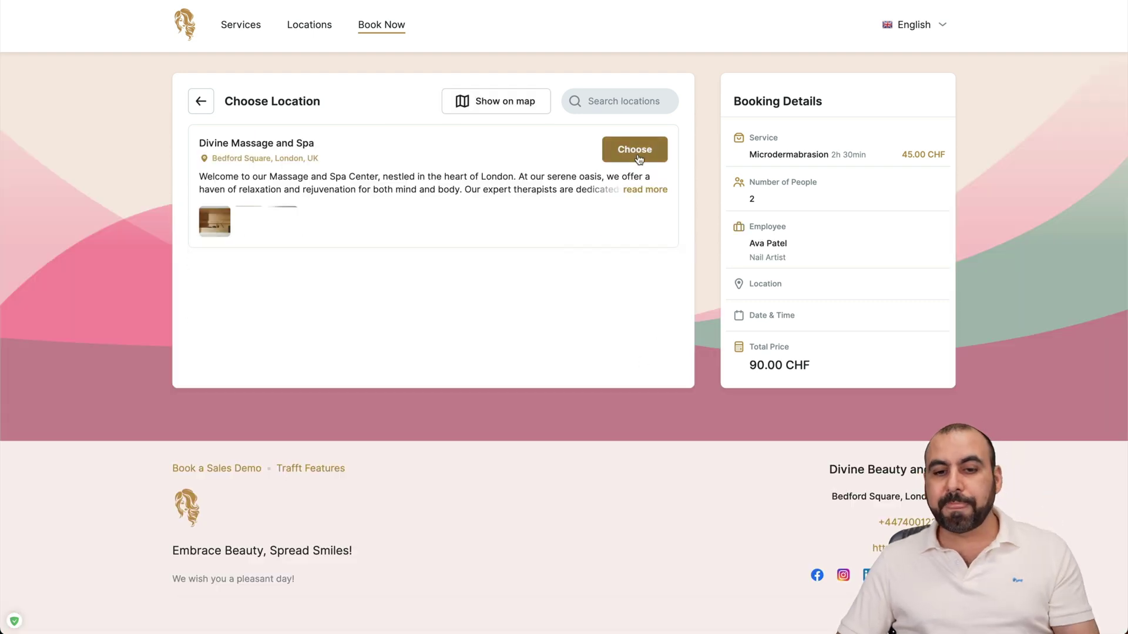
left_click(618, 243)
left_click(658, 263)
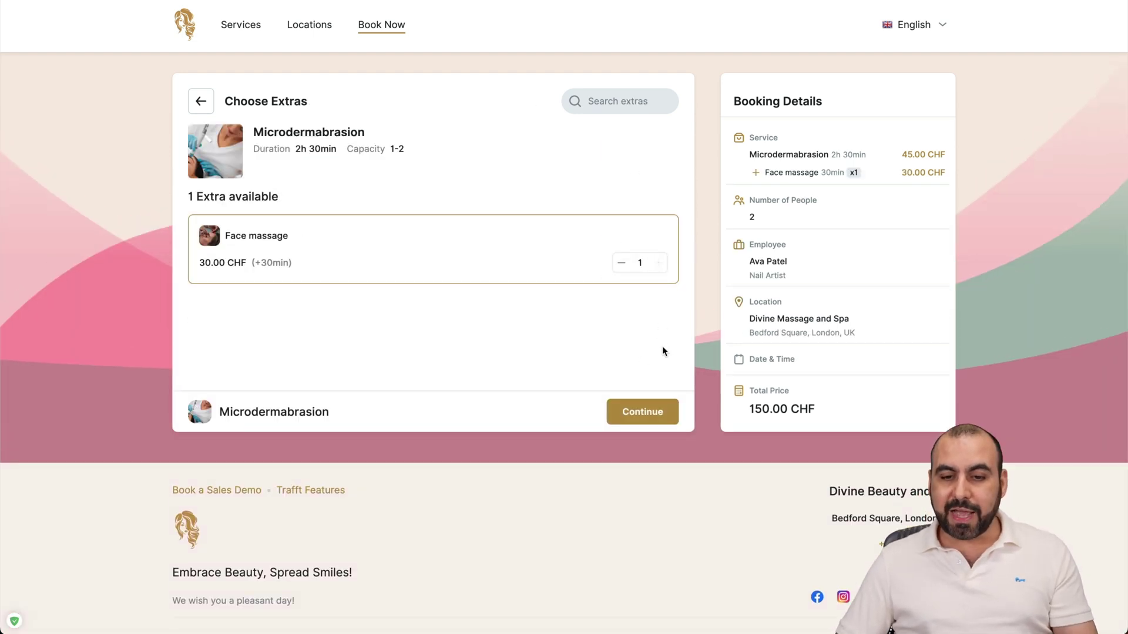
left_click(644, 412)
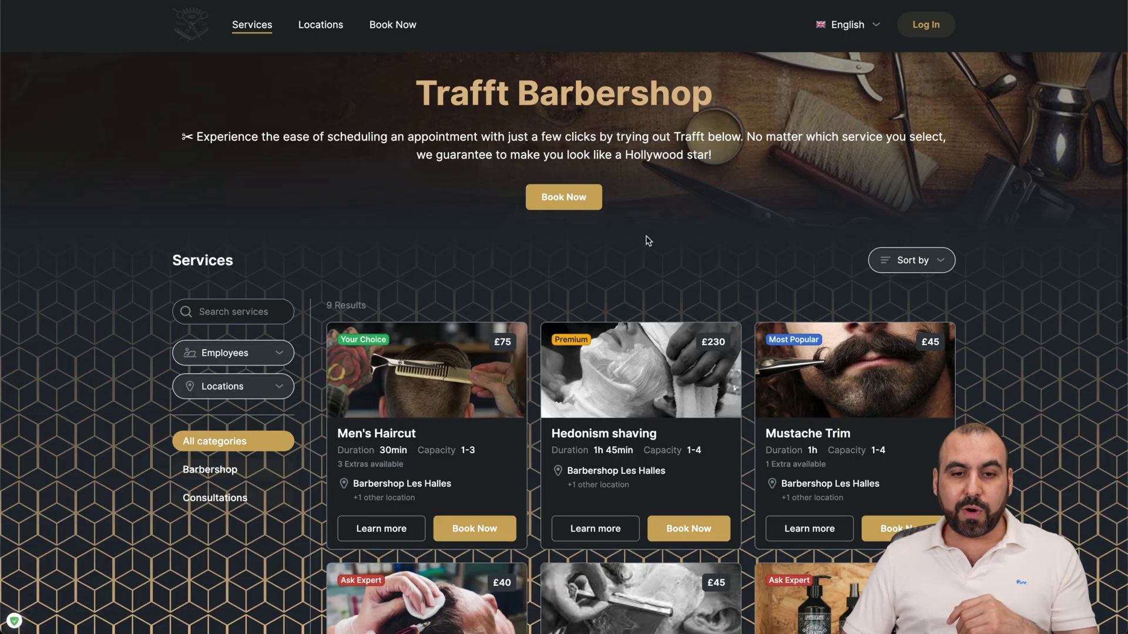
scroll(647, 239, "down", 3)
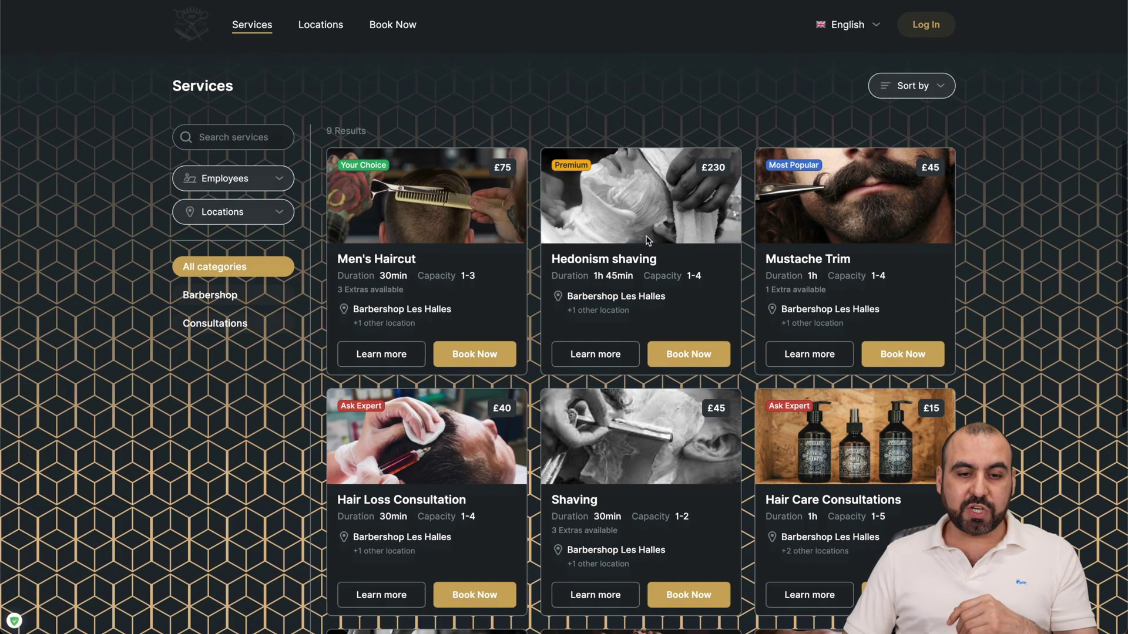
Book a Men's Haircut with one Oil and one After-wash extra, totalling £86.
left_click(482, 356)
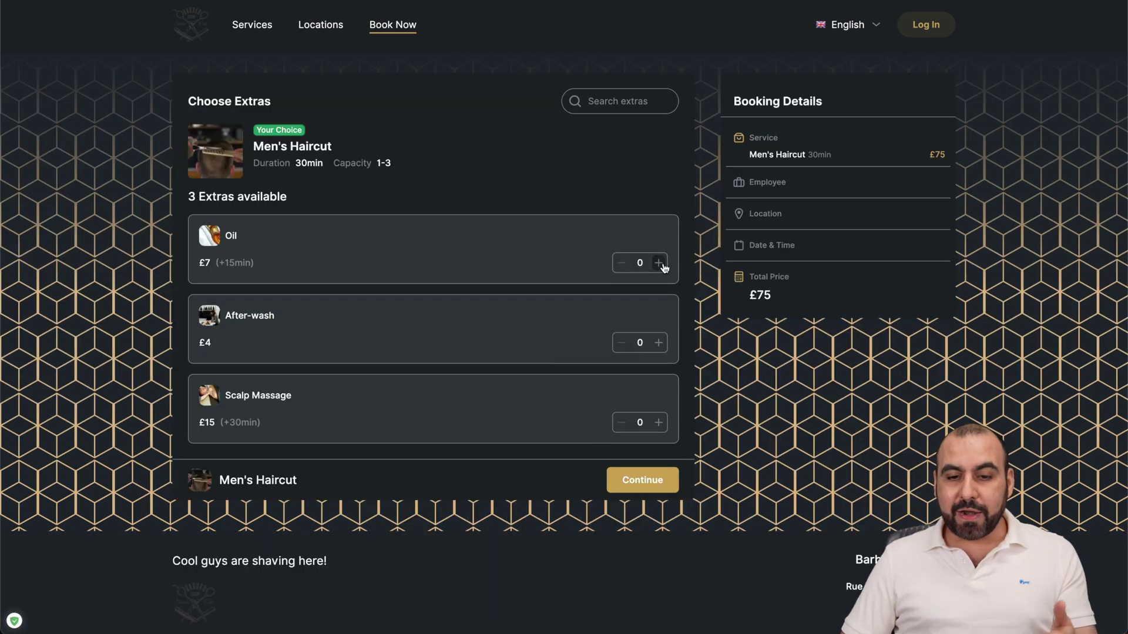
left_click(658, 263)
left_click(659, 346)
left_click(654, 479)
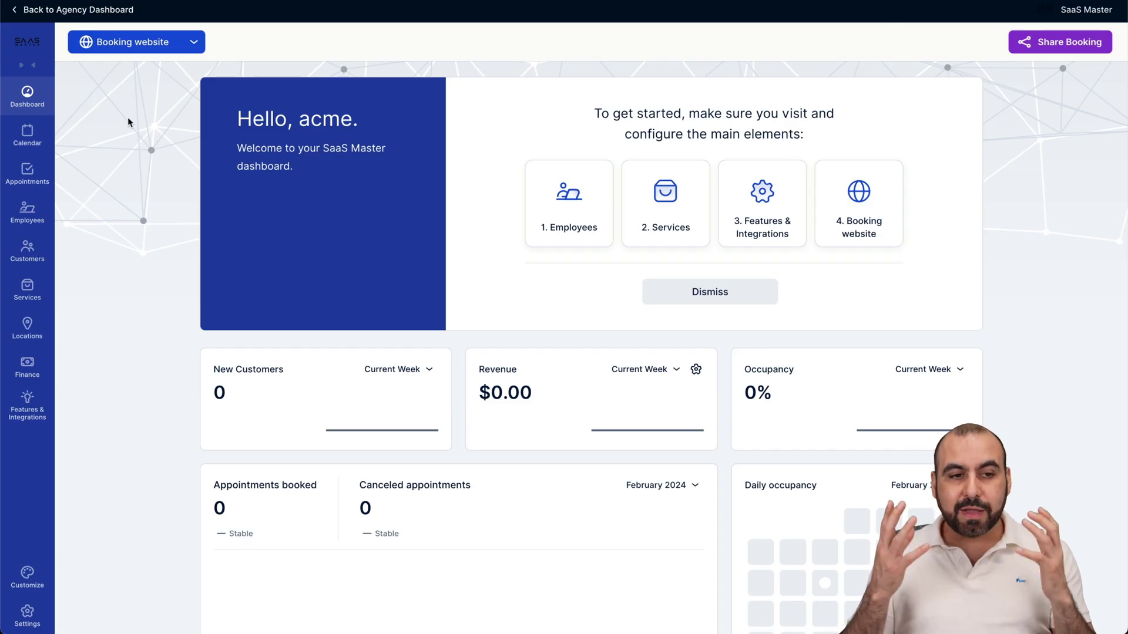
Return to the agency dashboard and review the SaaS Master agency name in Settings.
left_click(16, 9)
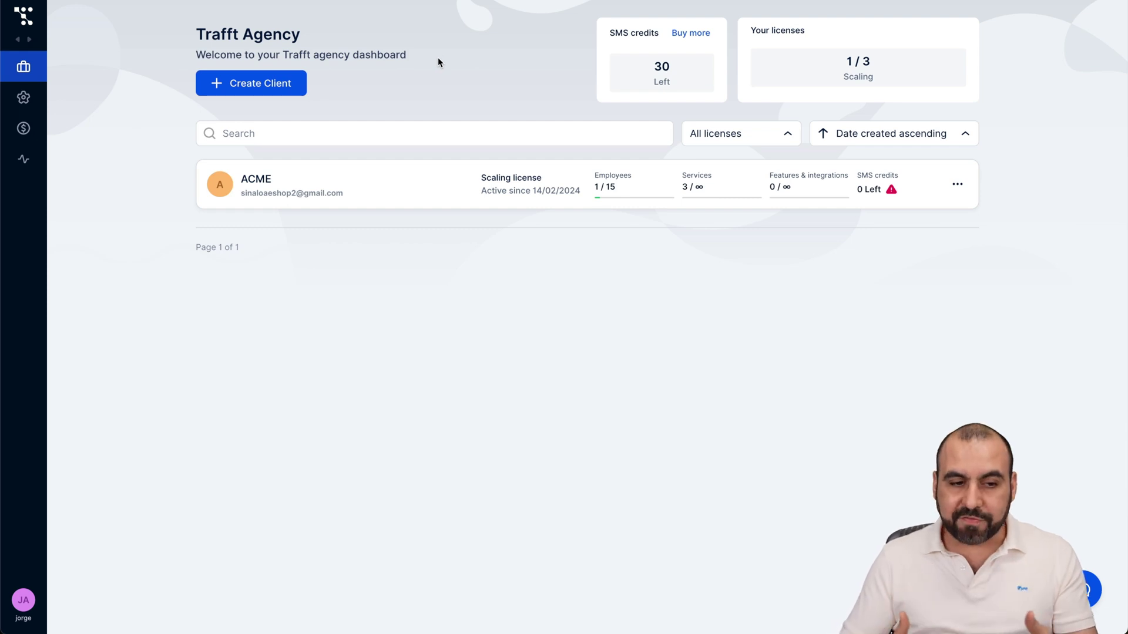
left_click(23, 97)
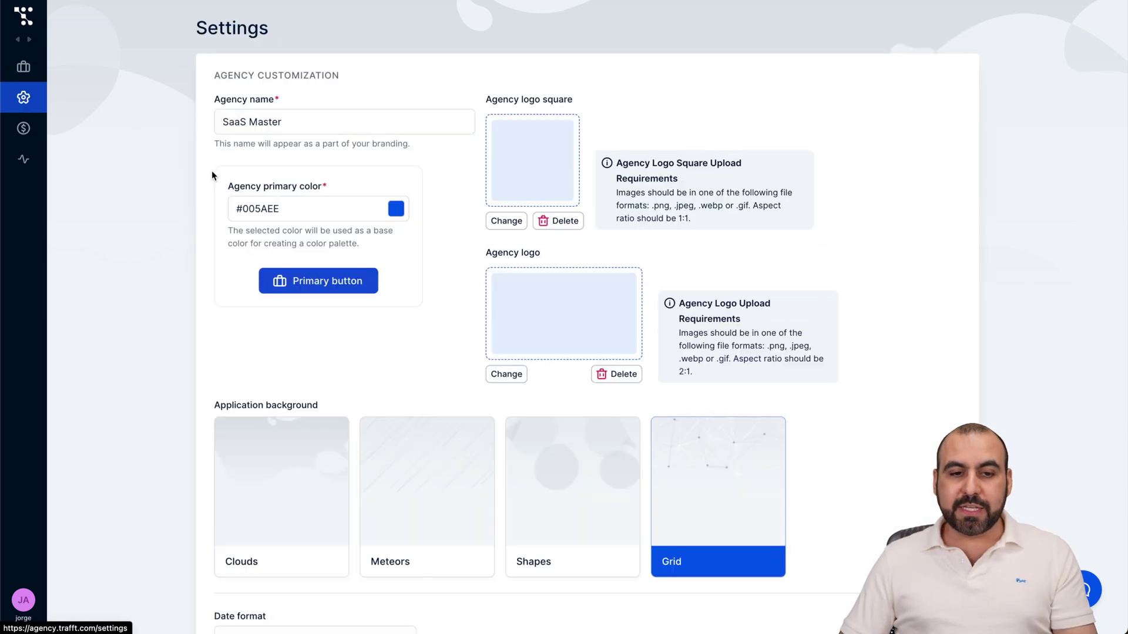
left_click_drag(232, 121, 355, 120)
left_click(364, 121)
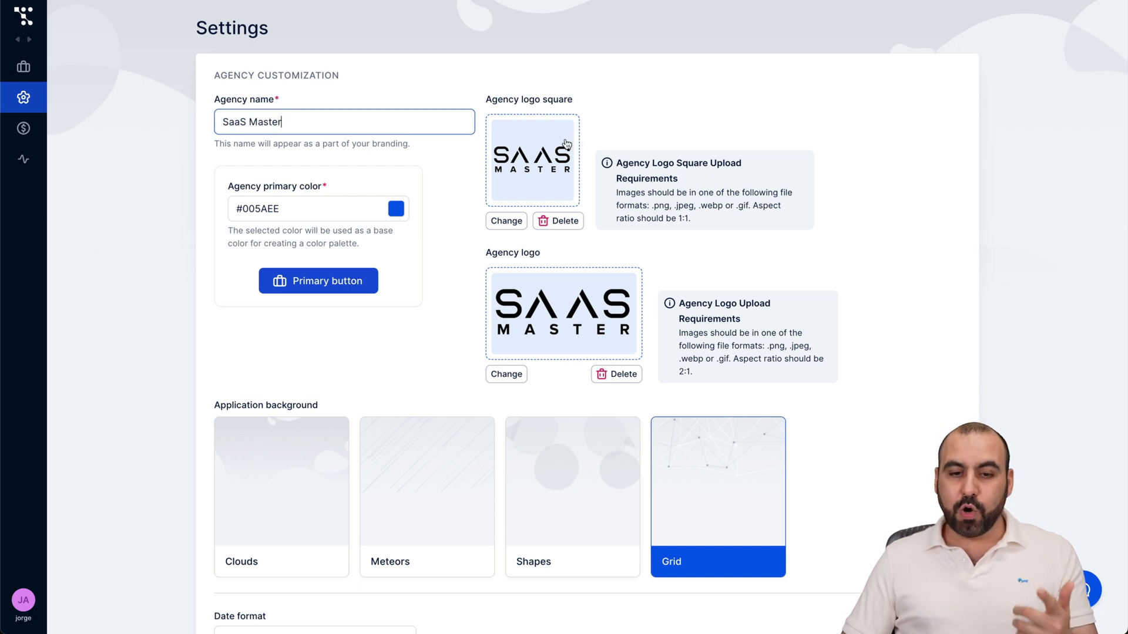
scroll(544, 282, "down", 1)
scroll(545, 282, "down", 3)
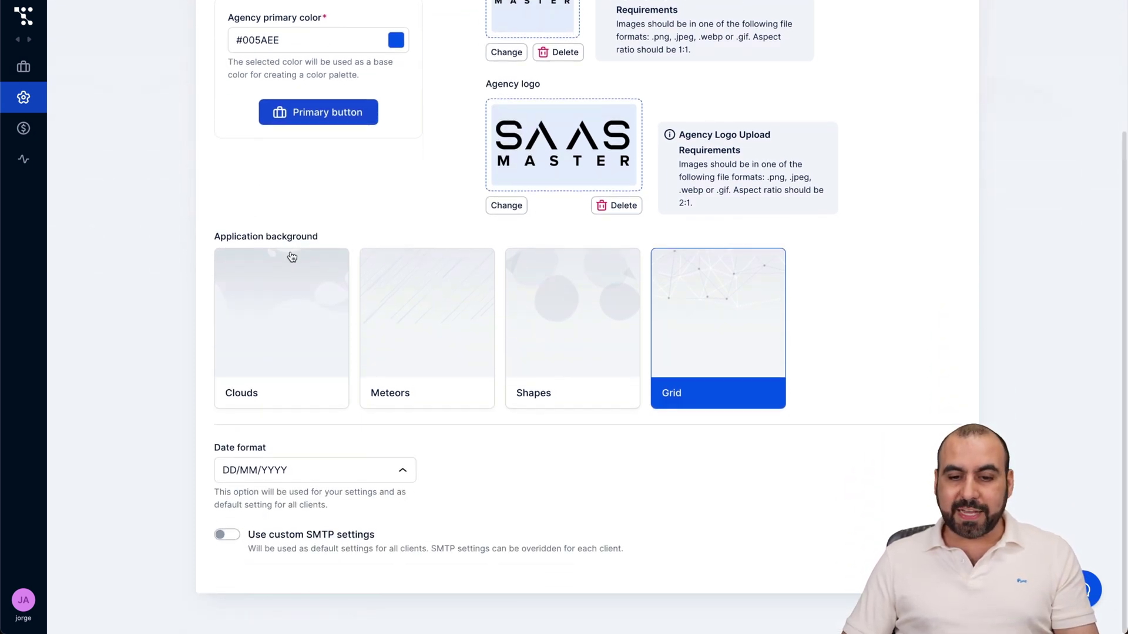
Keep the DD/MM/YYYY date format and leave custom SMTP switched off.
left_click(336, 478)
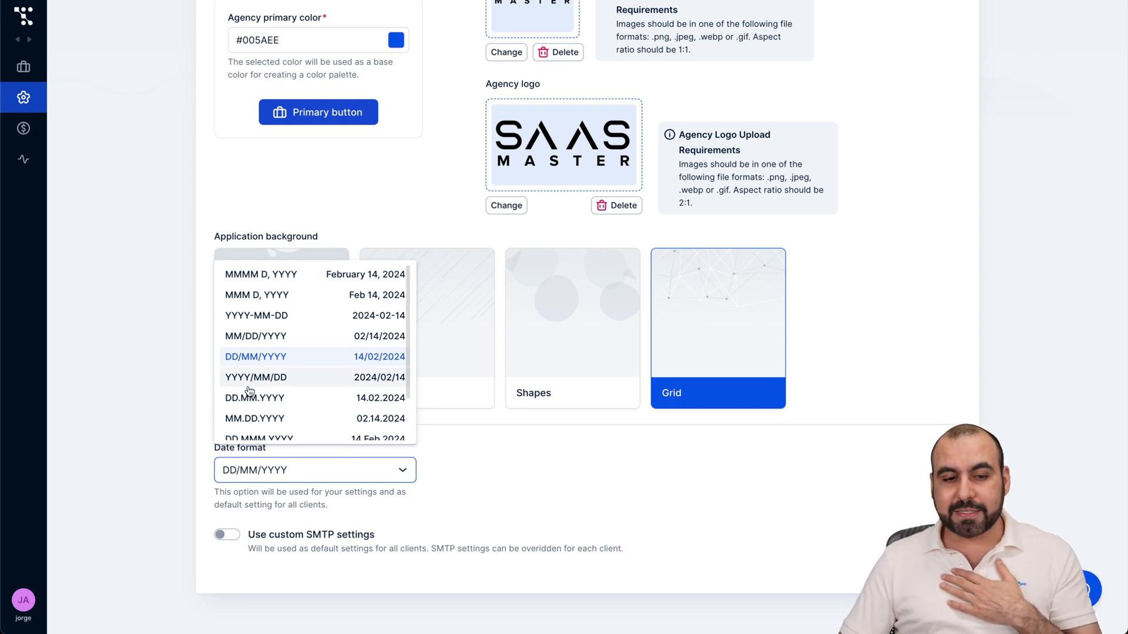
left_click(479, 470)
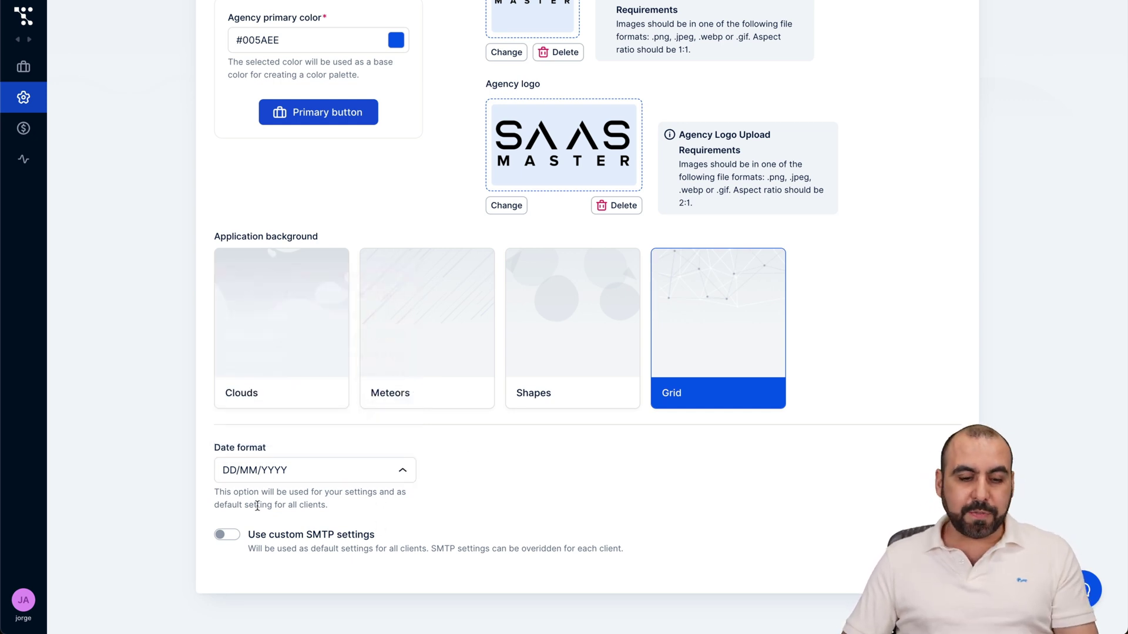
left_click(234, 535)
scroll(471, 534, "down", 5)
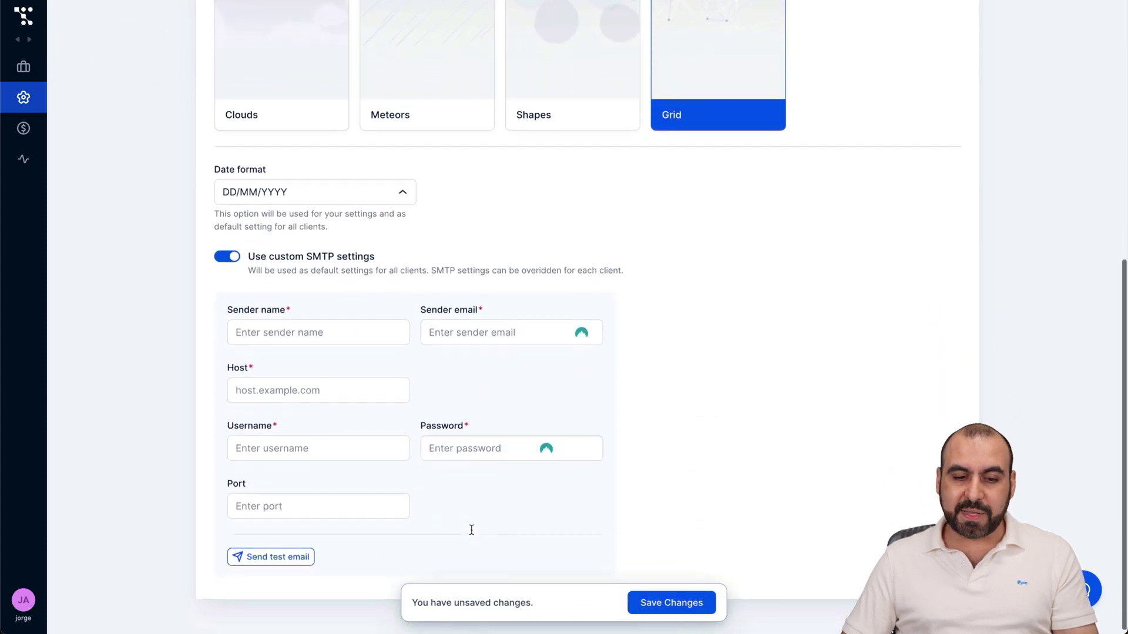
left_click(227, 252)
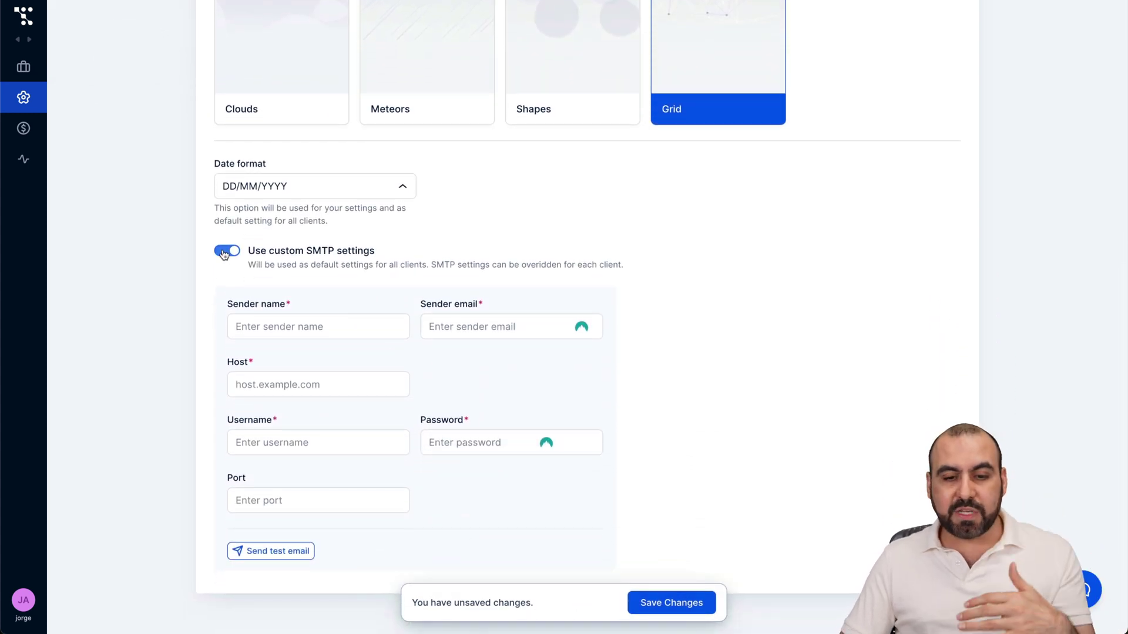
scroll(607, 456, "up", 1)
scroll(608, 457, "up", 2)
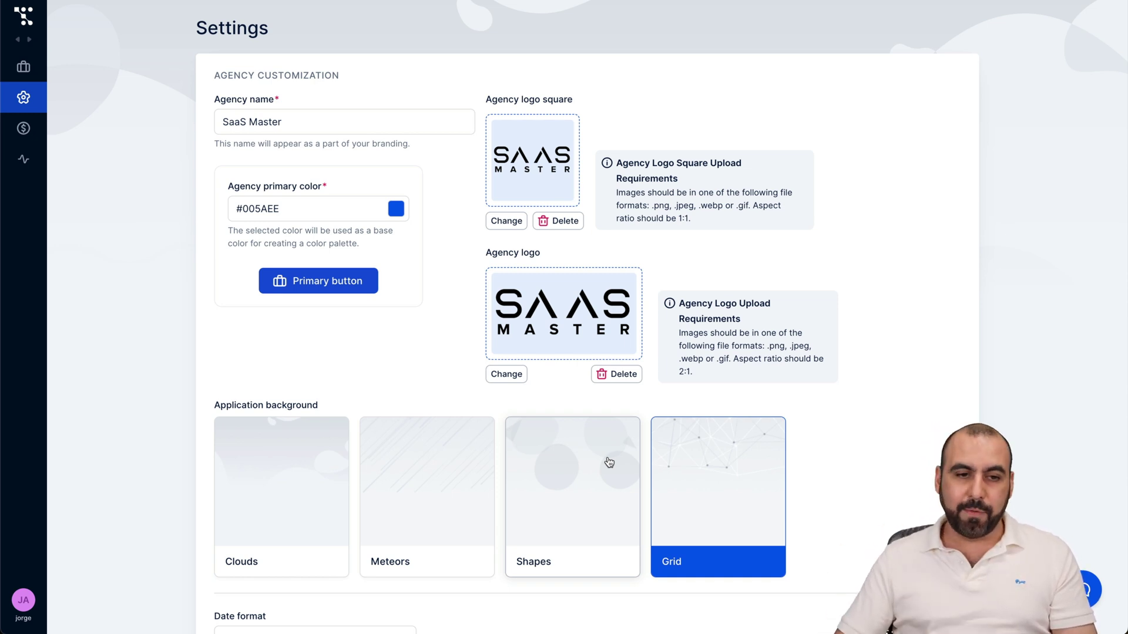
left_click(27, 74)
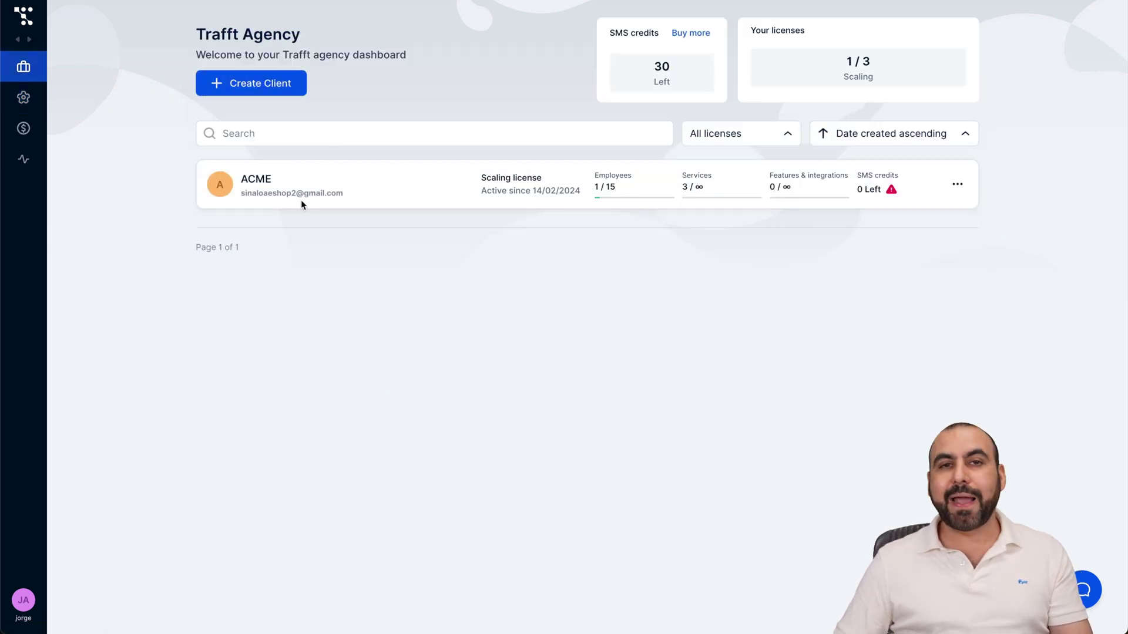
Edit the ACME client from its row's action menu.
left_click(954, 192)
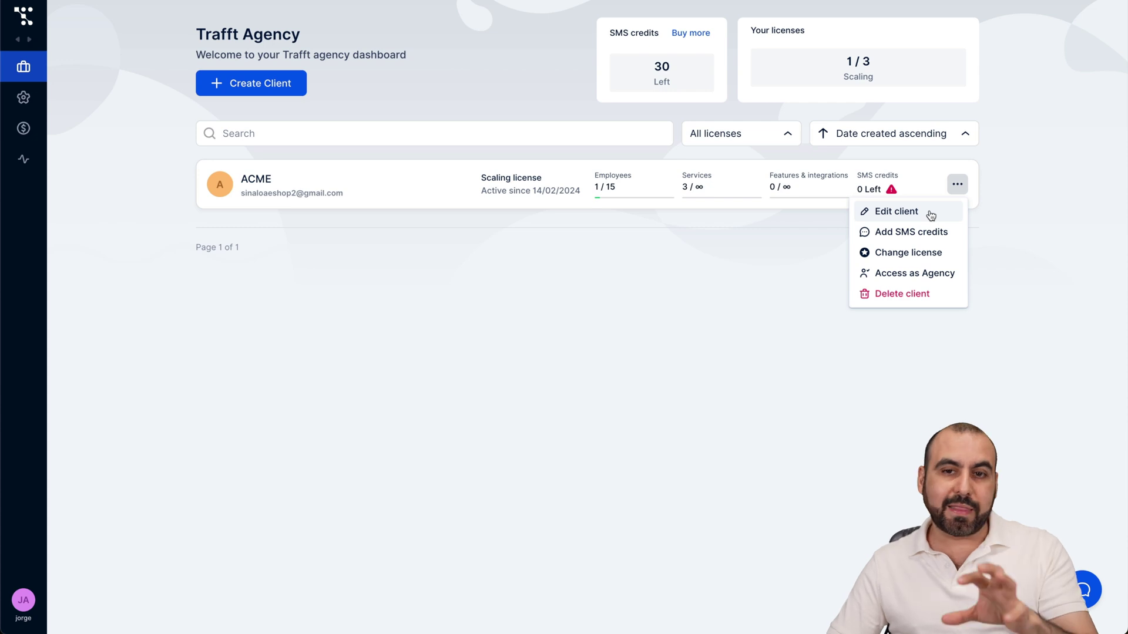
left_click(931, 215)
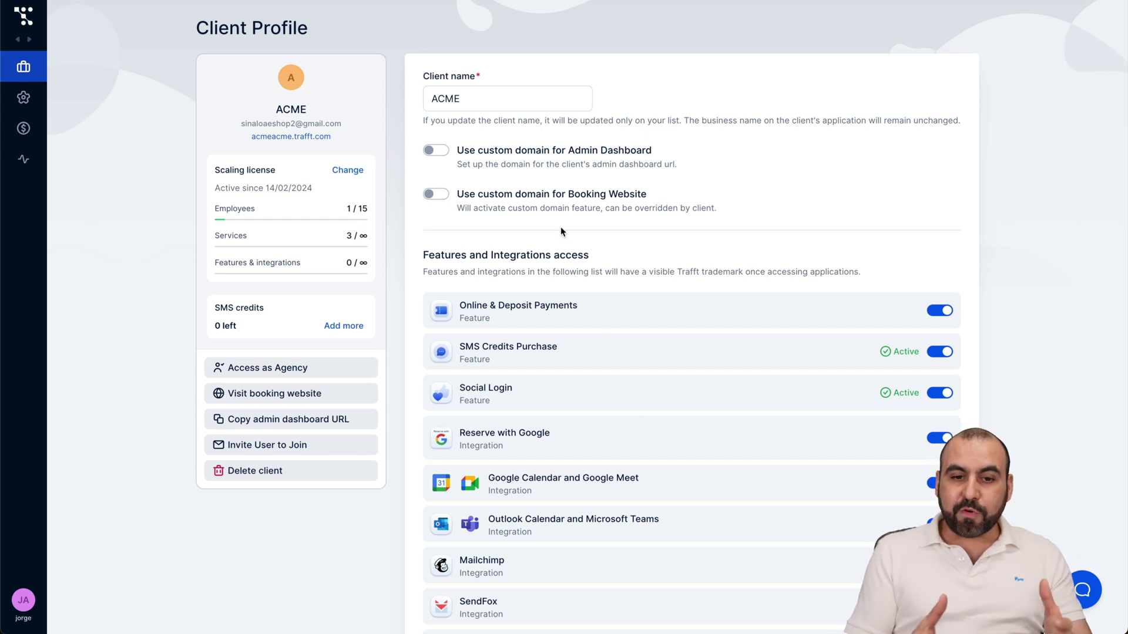
scroll(561, 228, "down", 2)
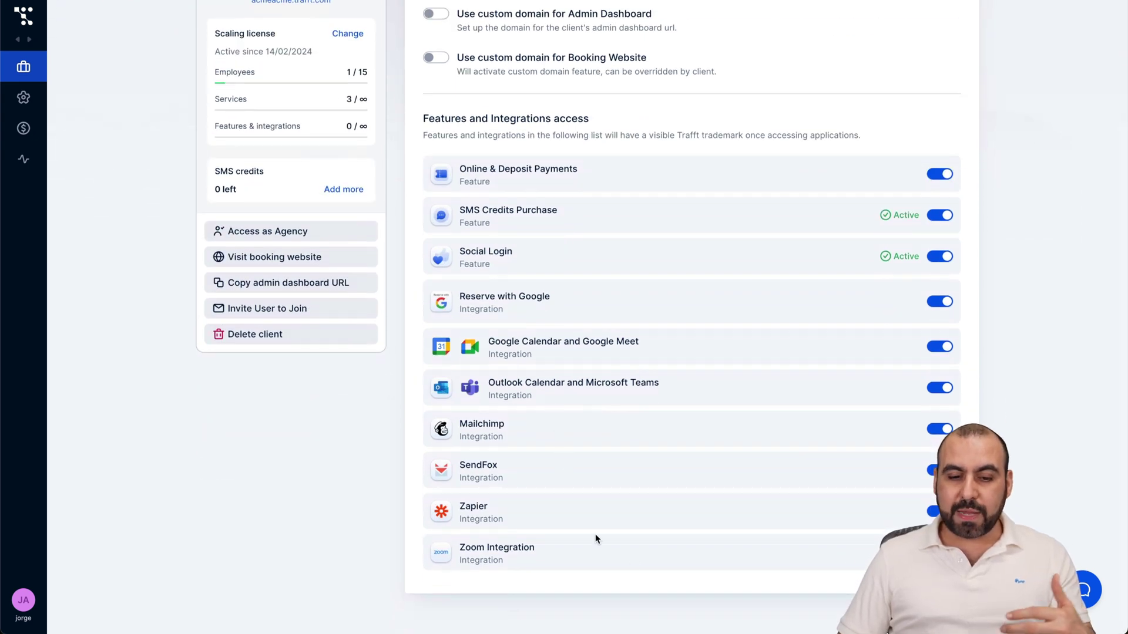
scroll(667, 463, "up", 2)
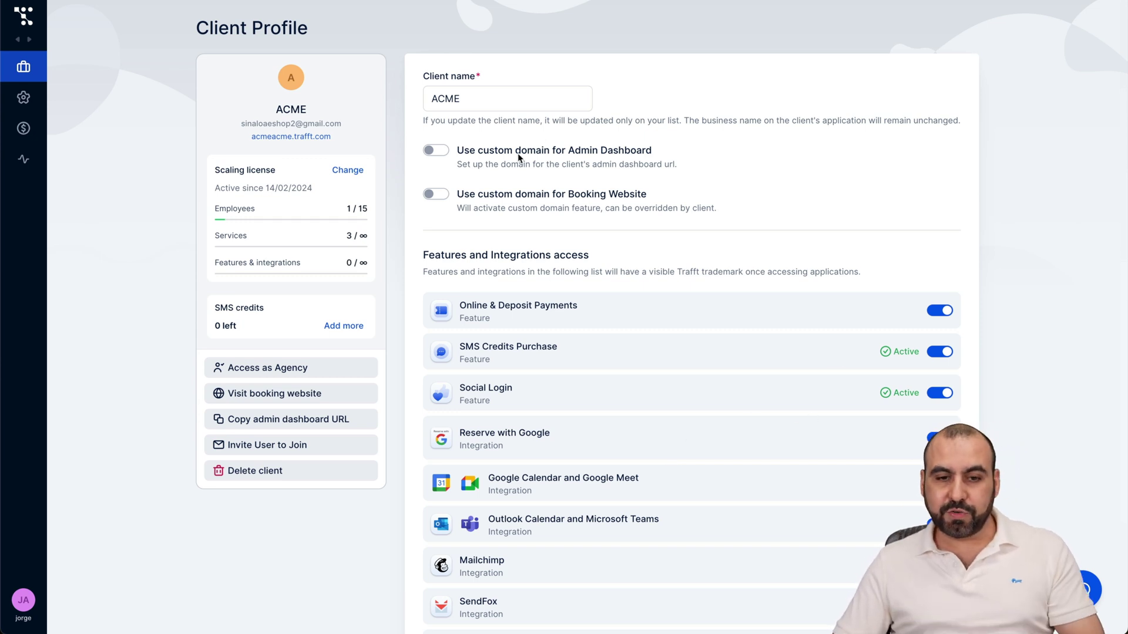
left_click(427, 152)
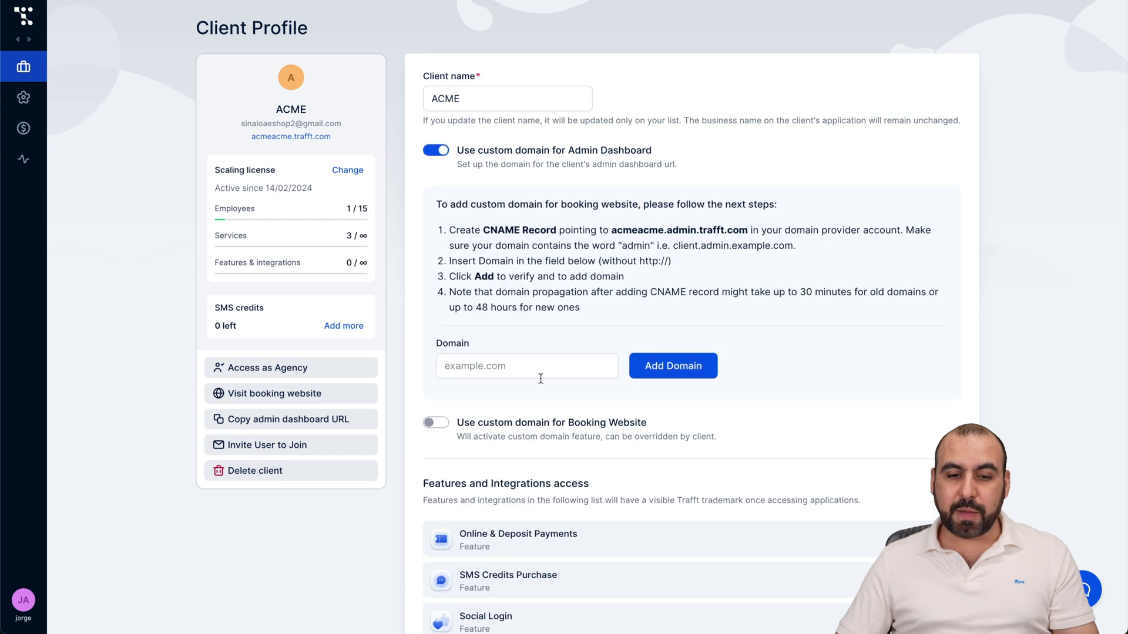
left_click(456, 366)
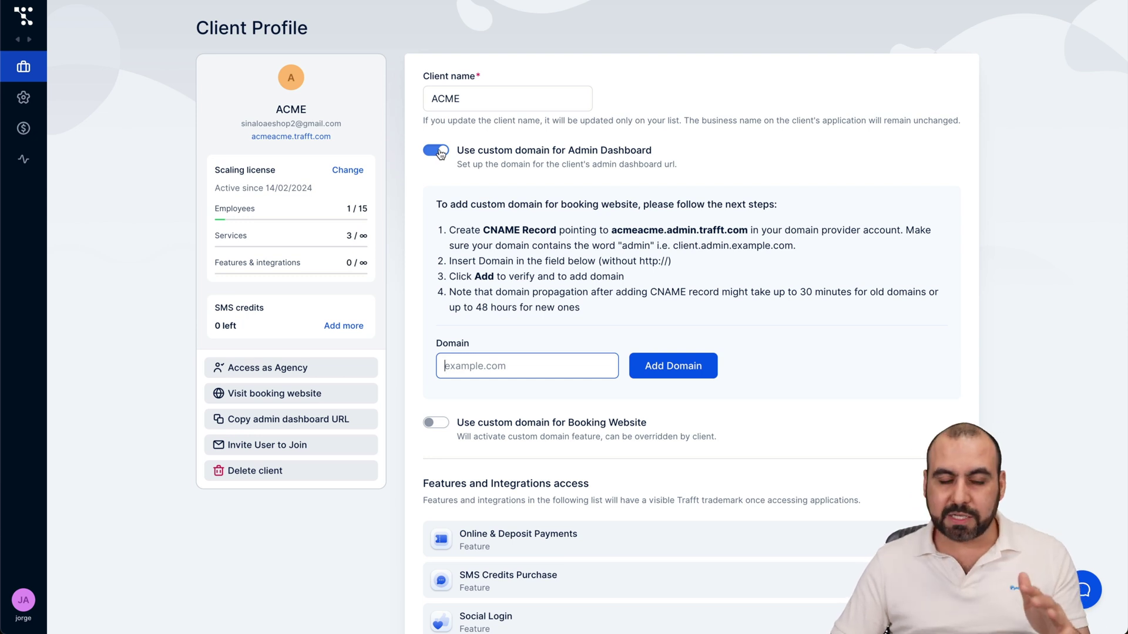
left_click(436, 151)
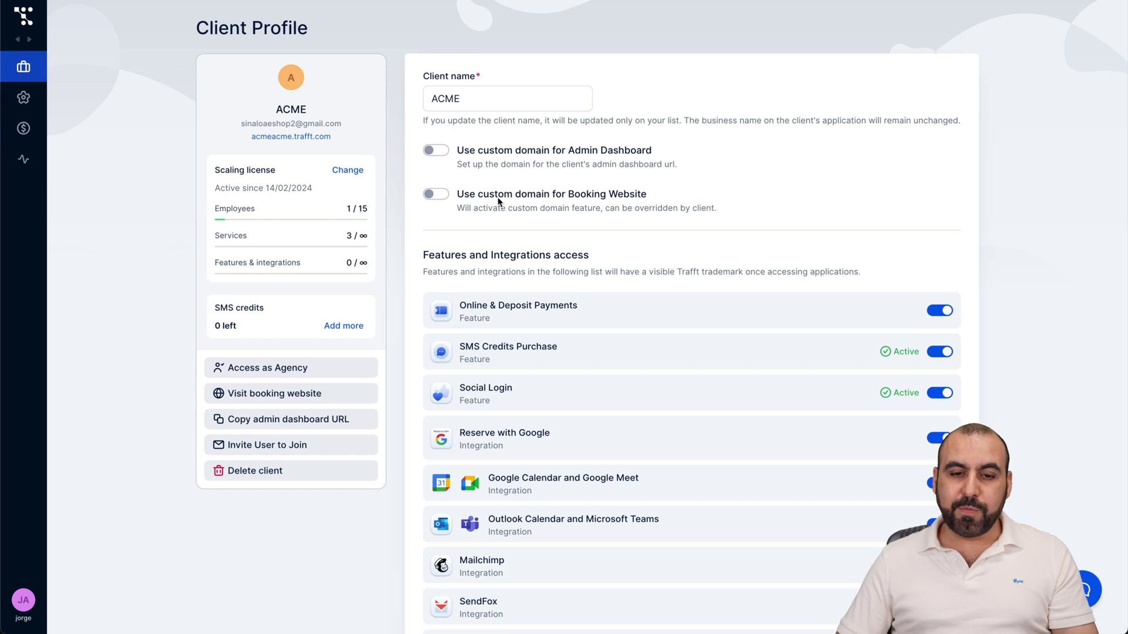
left_click(430, 192)
left_click(437, 197)
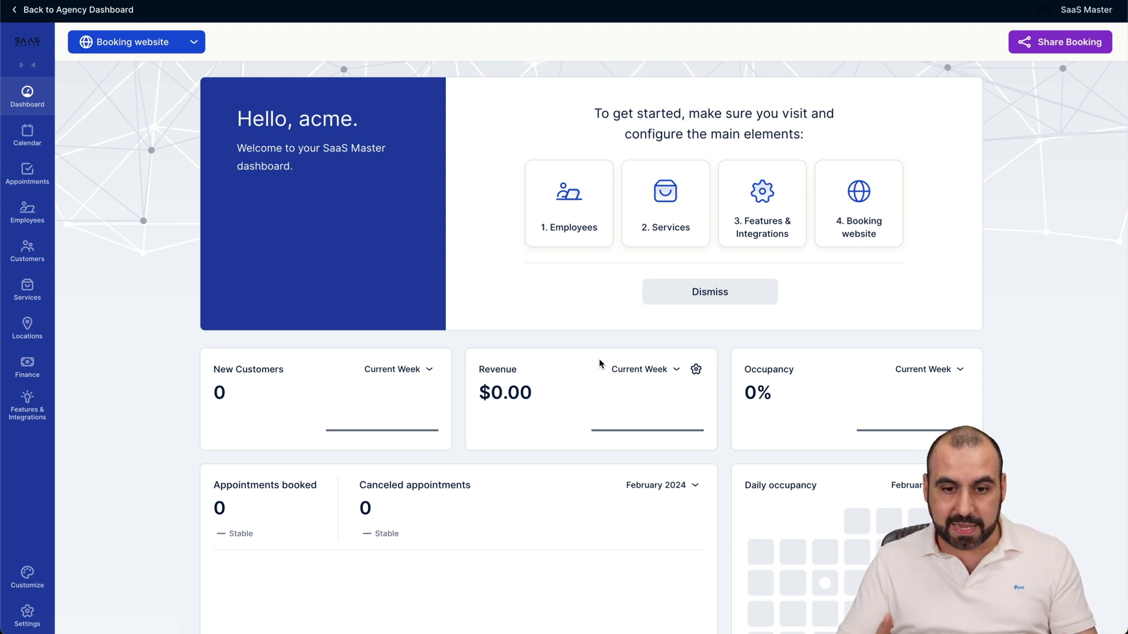
Browse ACME's dashboard, calendar, appointments and employees pages.
scroll(504, 316, "down", 5)
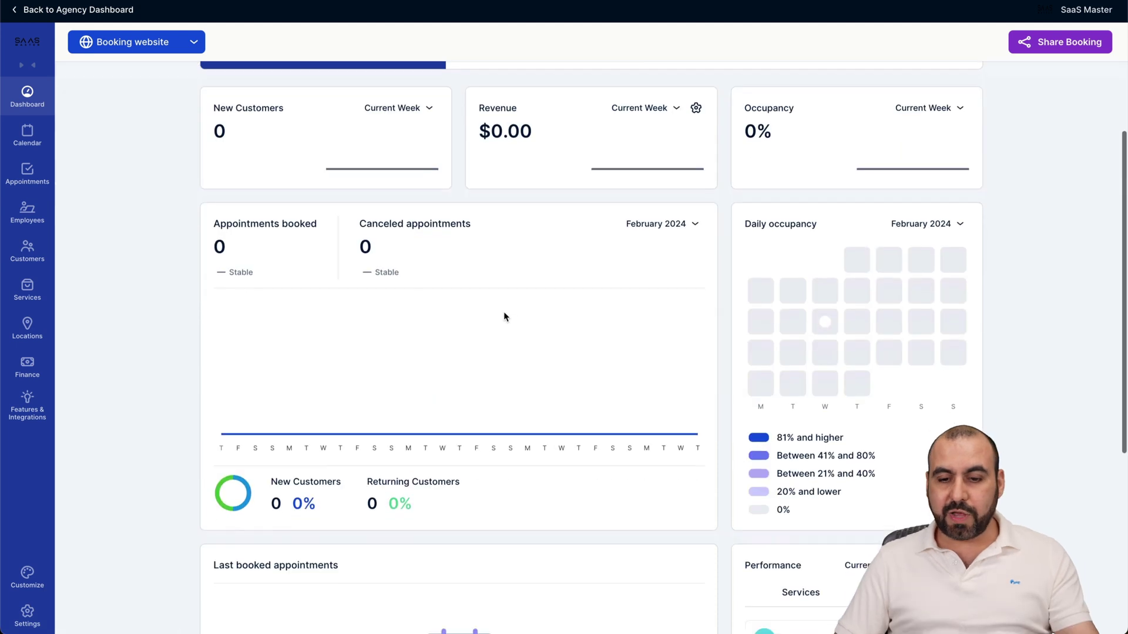
scroll(504, 316, "down", 4)
scroll(504, 316, "down", 3)
scroll(504, 316, "up", 12)
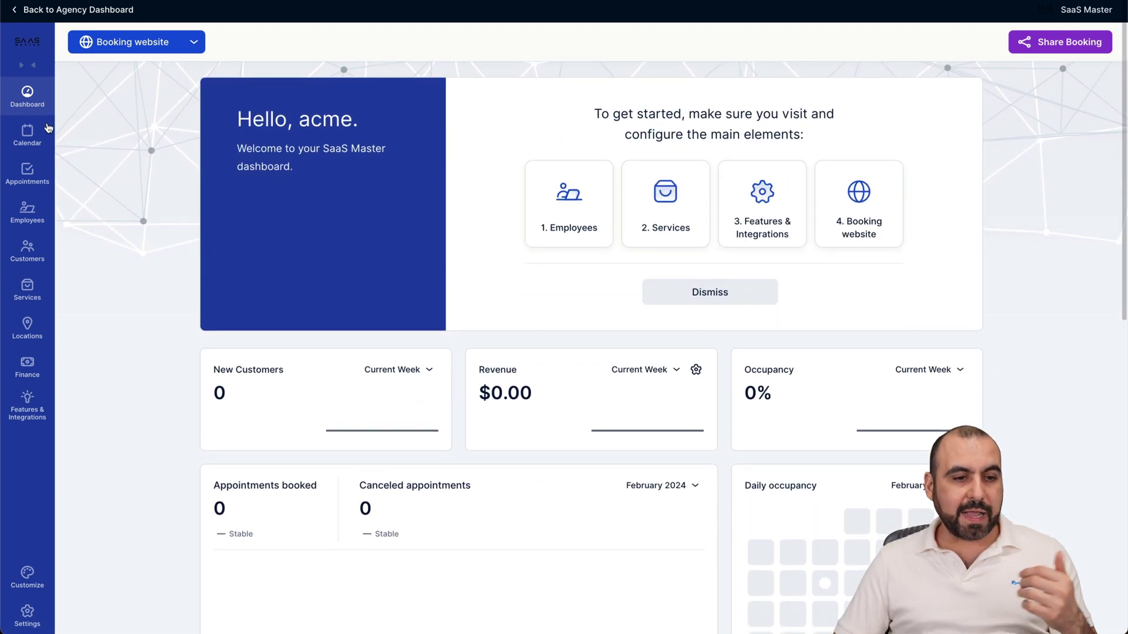
left_click(48, 128)
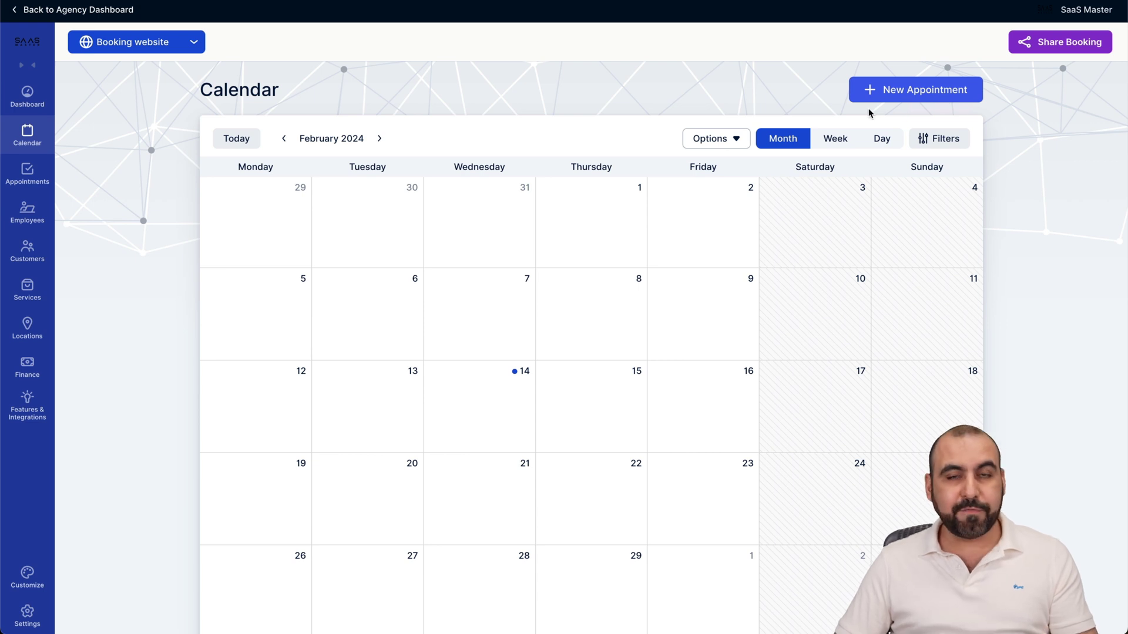
left_click(14, 183)
left_click(35, 222)
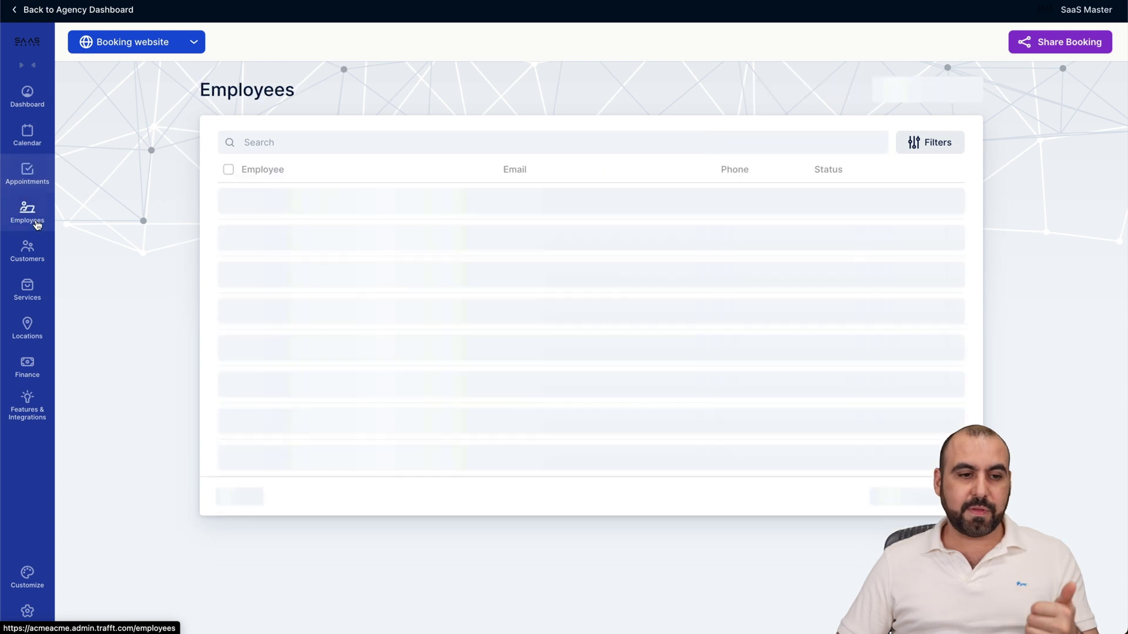
Review ACME's customers, services and Features & Integrations pages, none enabled yet.
left_click(30, 252)
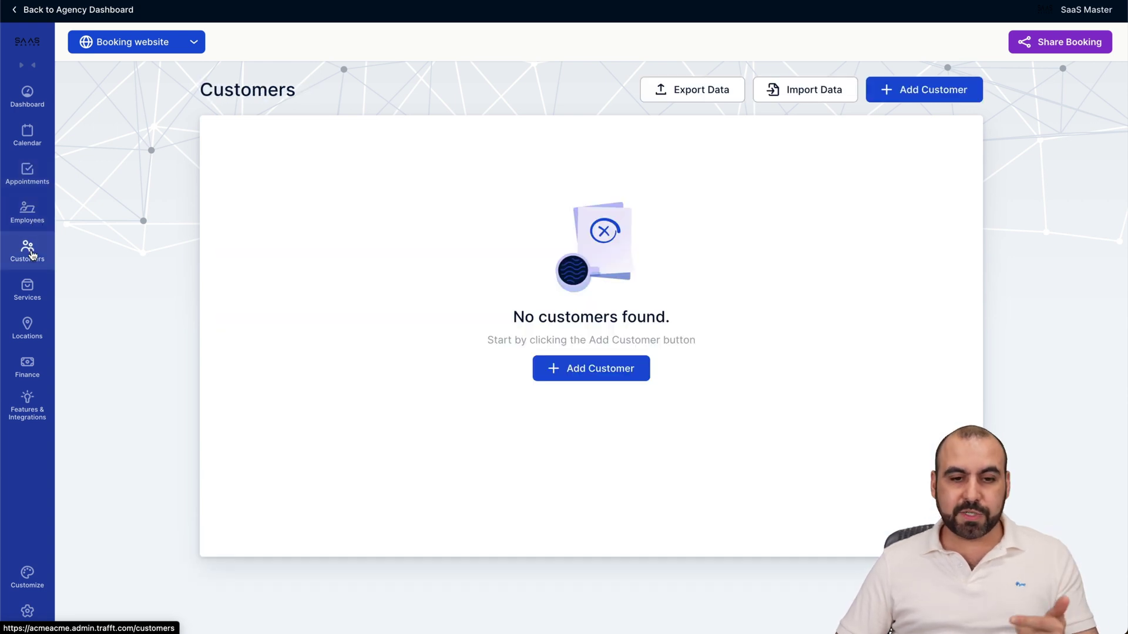
left_click(31, 288)
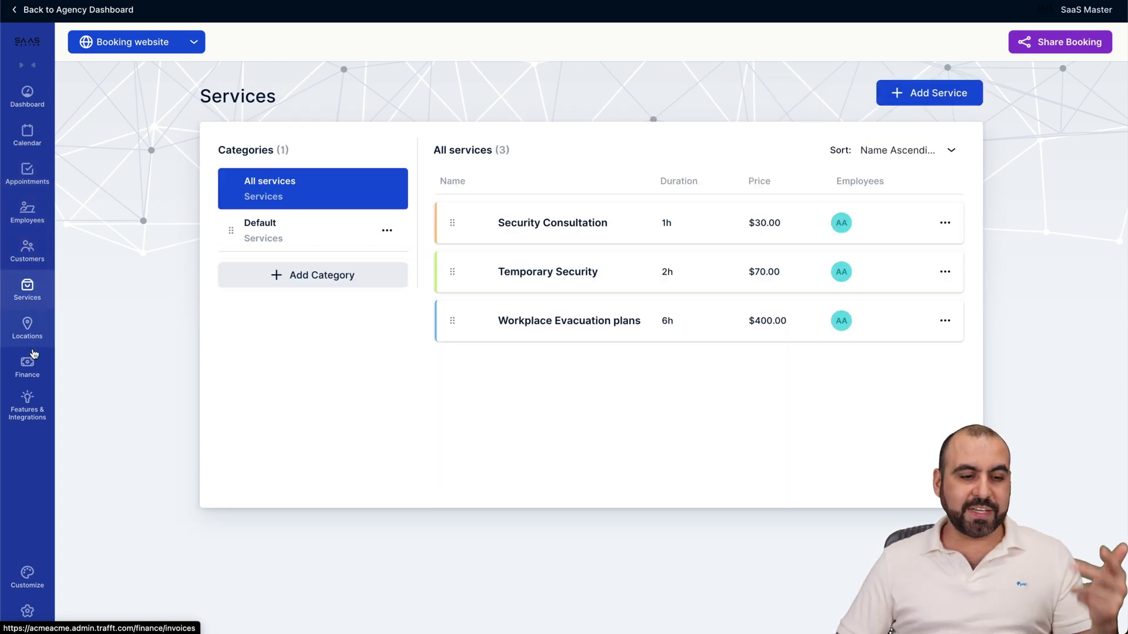
left_click(35, 412)
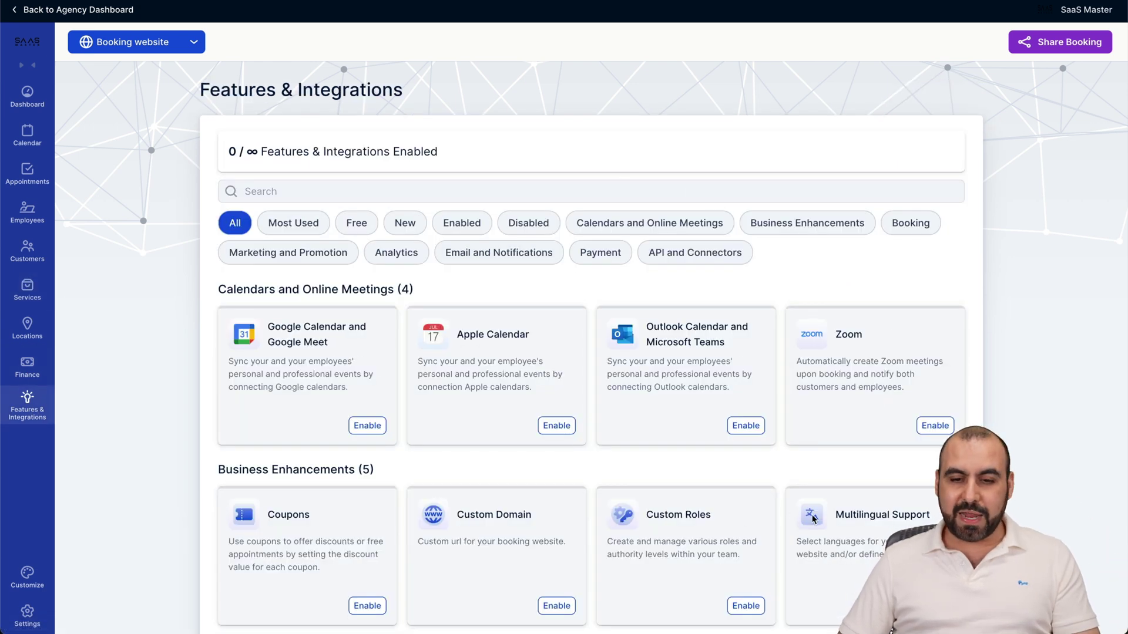
scroll(347, 612, "down", 3)
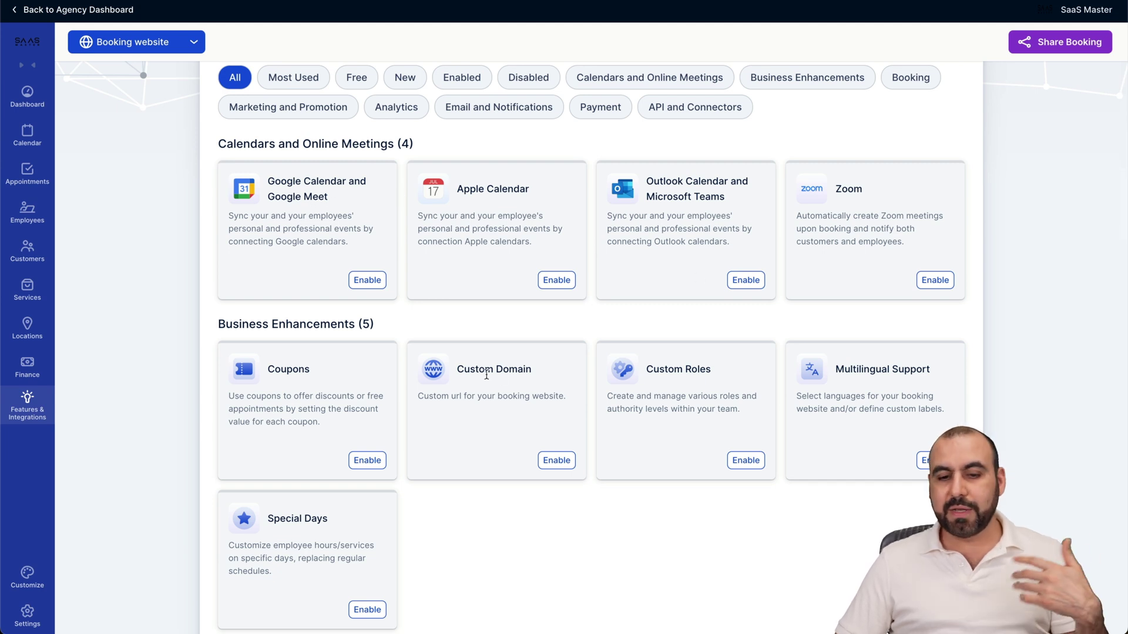
scroll(528, 430, "up", 2)
scroll(528, 430, "up", 1)
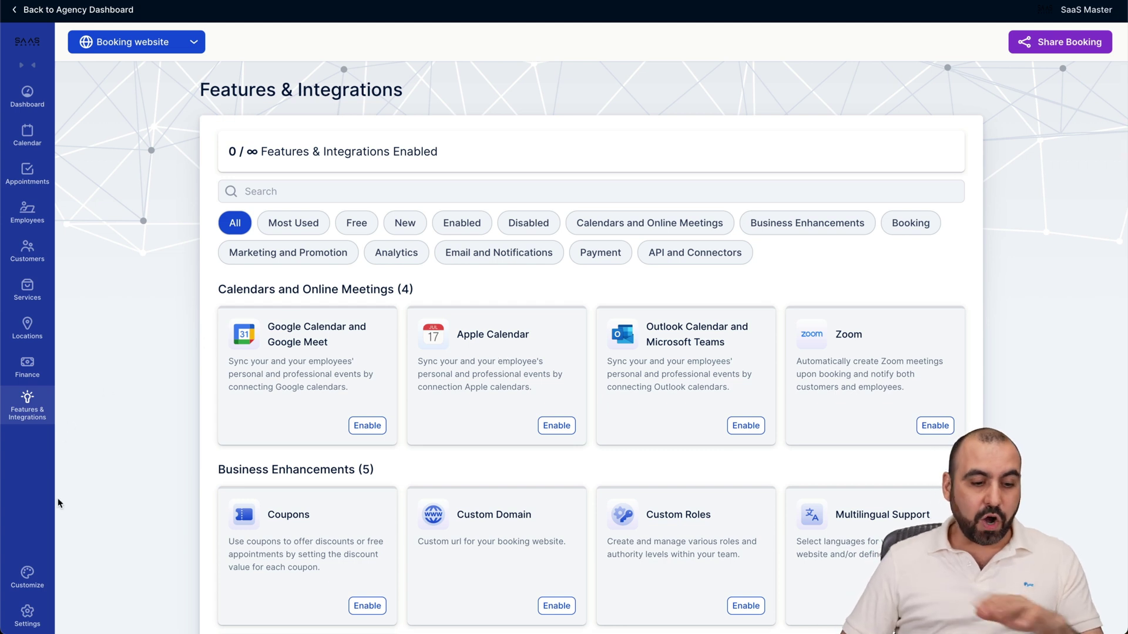
left_click(39, 615)
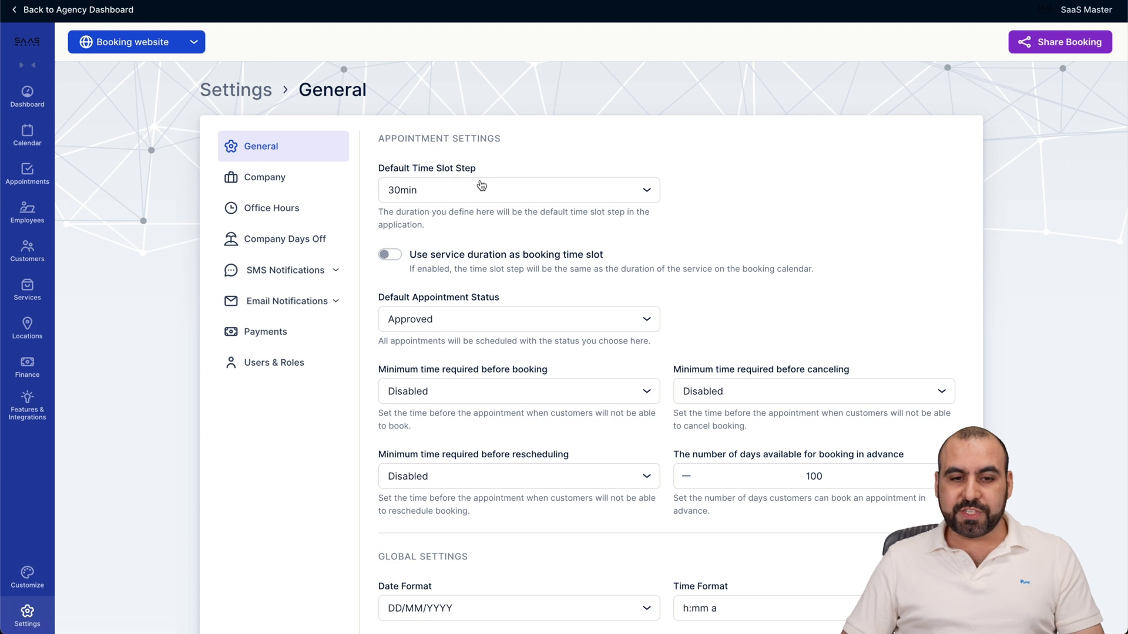
Step through ACME's Company, Office Hours, Days Off, Notifications, Payments and Users & Roles settings.
scroll(515, 223, "down", 3)
scroll(521, 233, "up", 3)
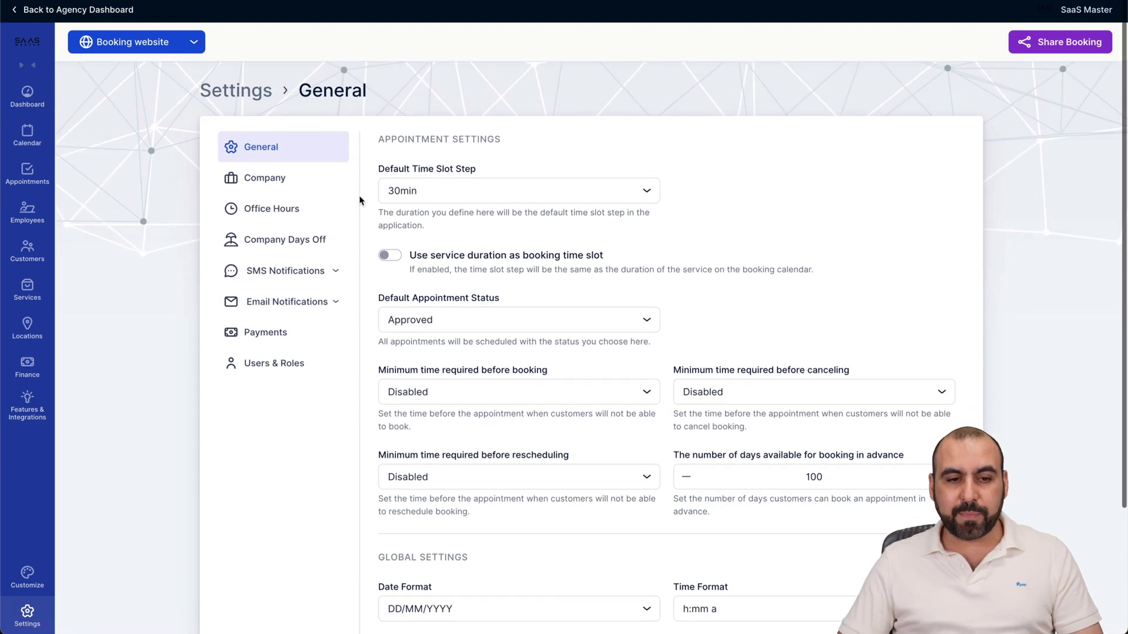
left_click(305, 190)
left_click(304, 206)
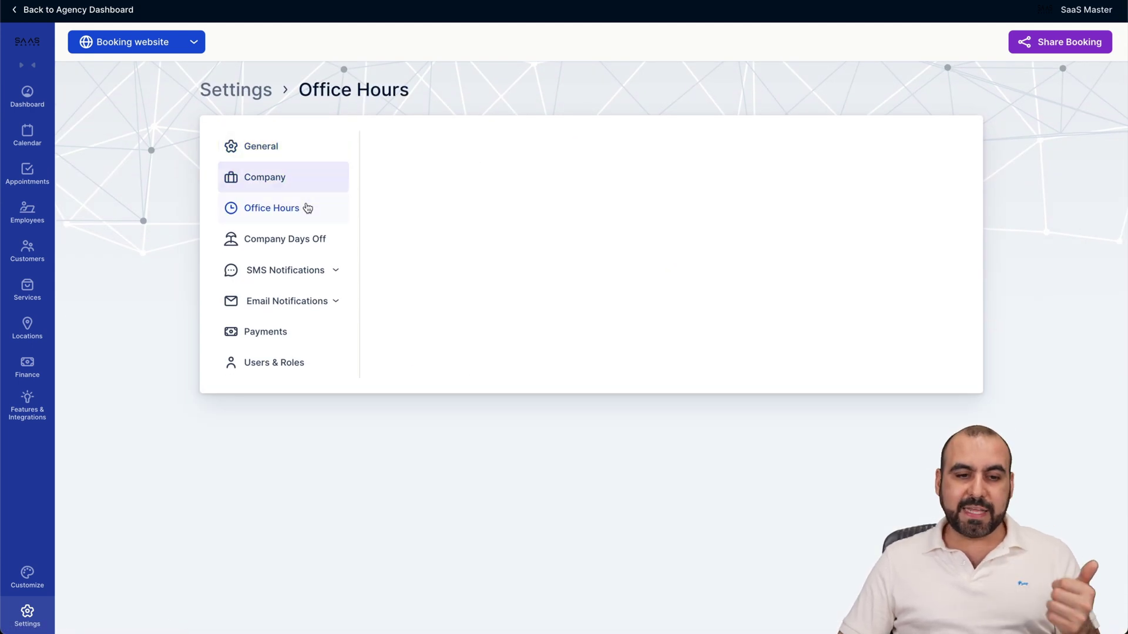
left_click(311, 250)
left_click(320, 274)
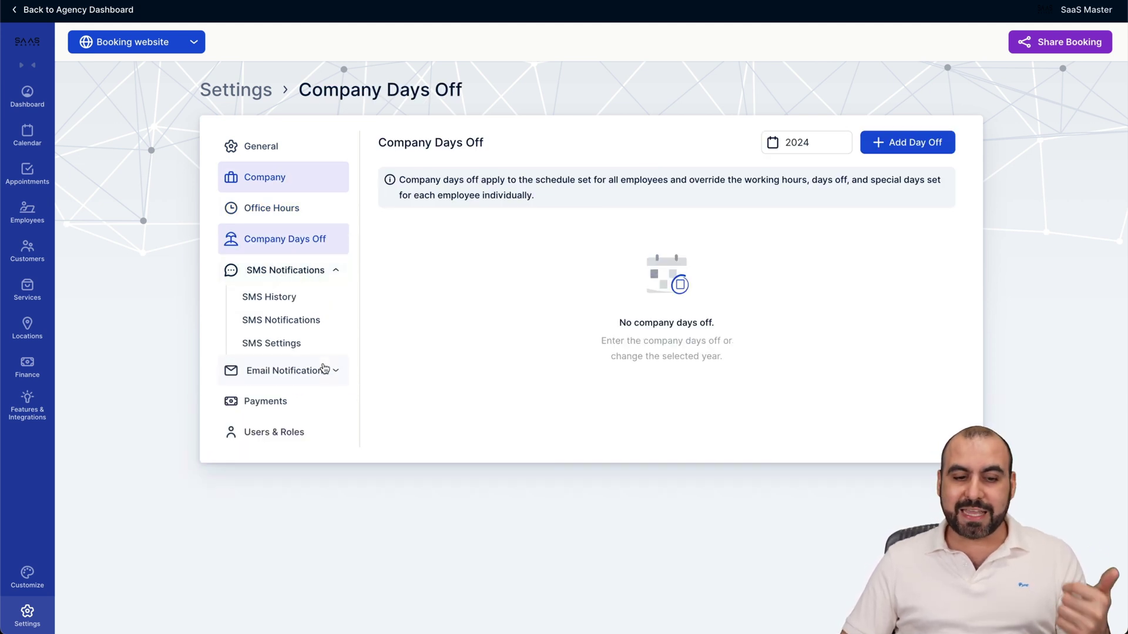
left_click(322, 370)
left_click(289, 446)
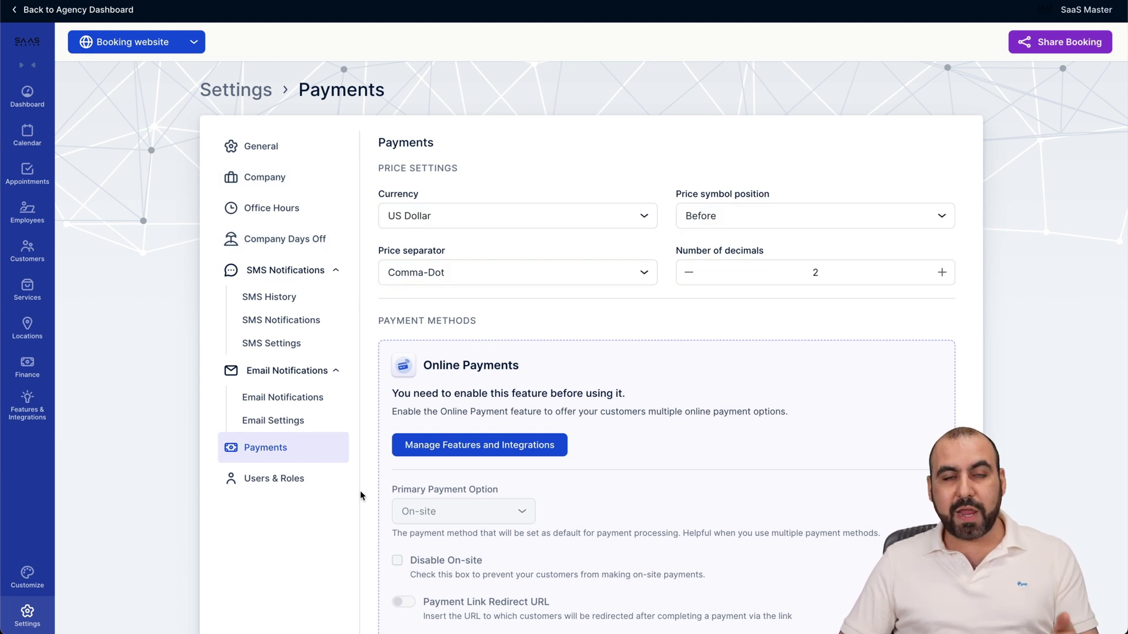
left_click(271, 481)
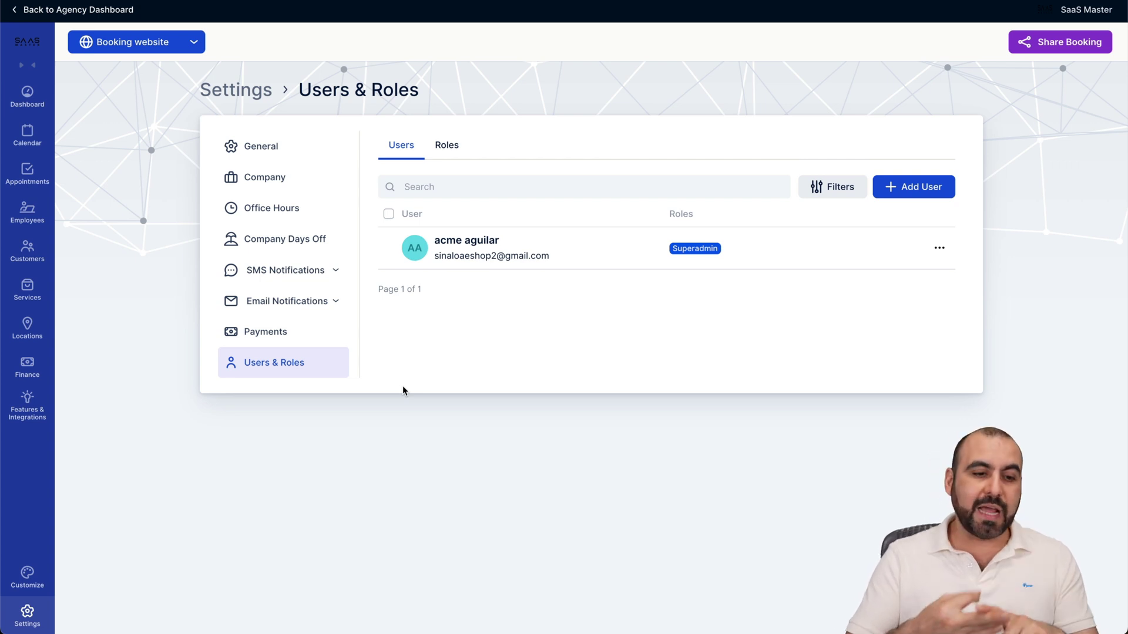
left_click(27, 579)
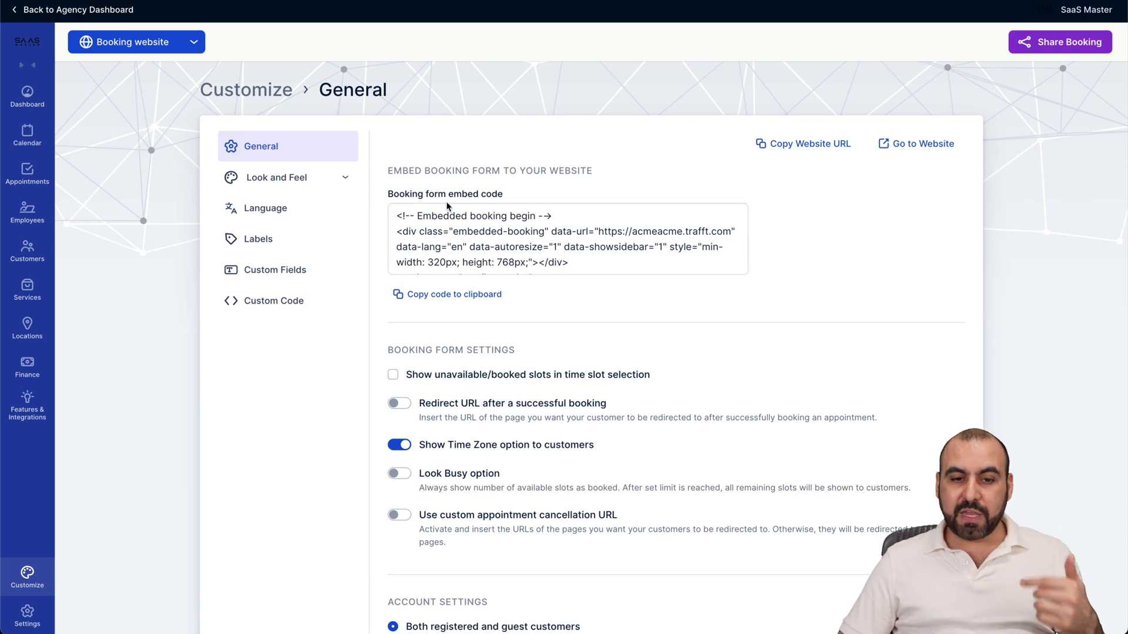
Scroll through the General page's booking form embed code and settings.
scroll(549, 253, "down", 3)
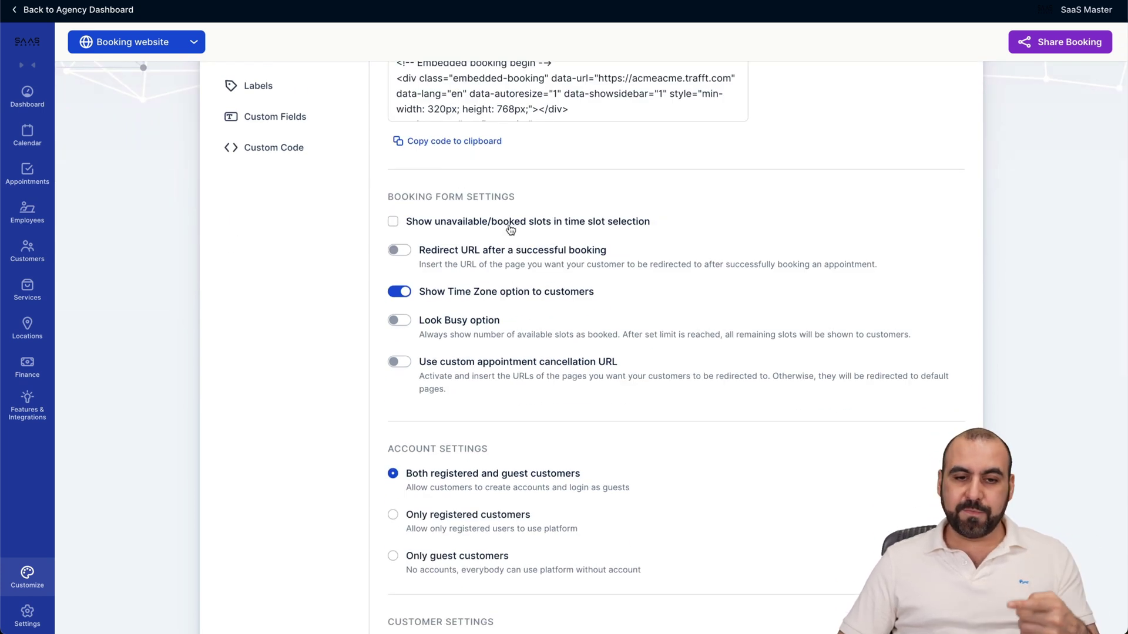
scroll(514, 228, "down", 2)
scroll(298, 188, "up", 5)
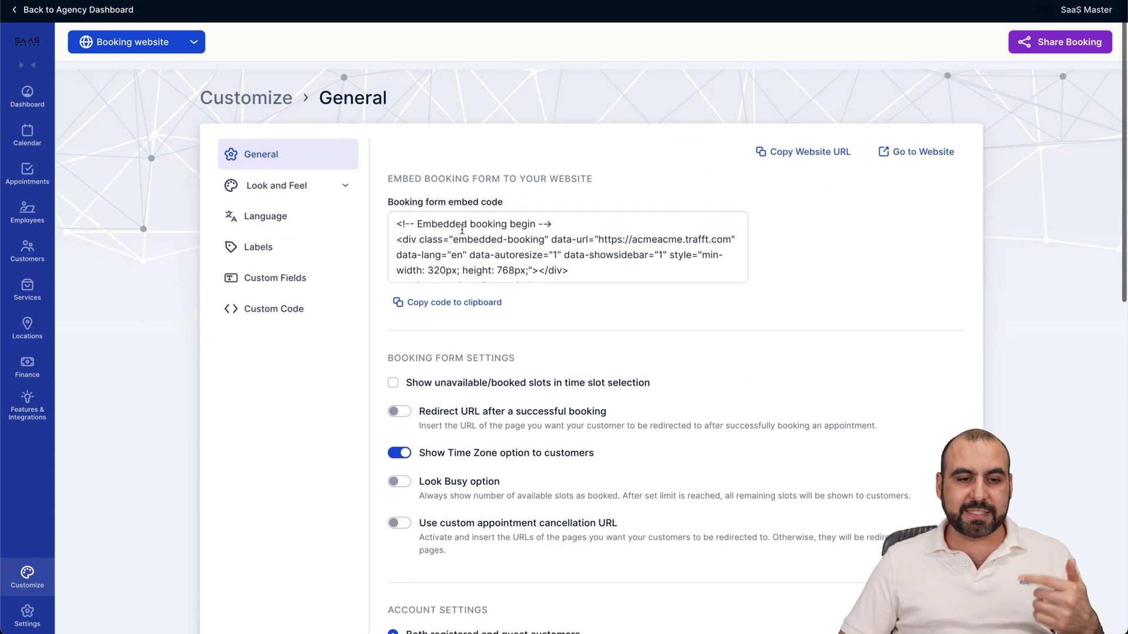
Try the Brooklyn theme in Layout Settings, then save with the Light theme.
left_click(298, 188)
left_click(297, 209)
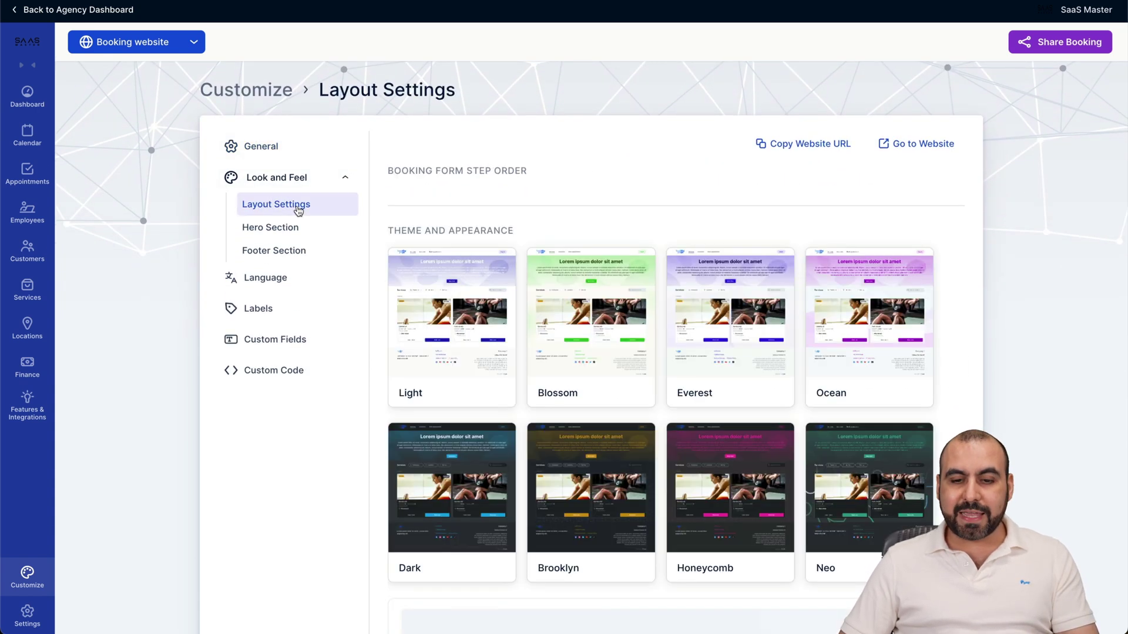
scroll(661, 392, "down", 1)
left_click(605, 452)
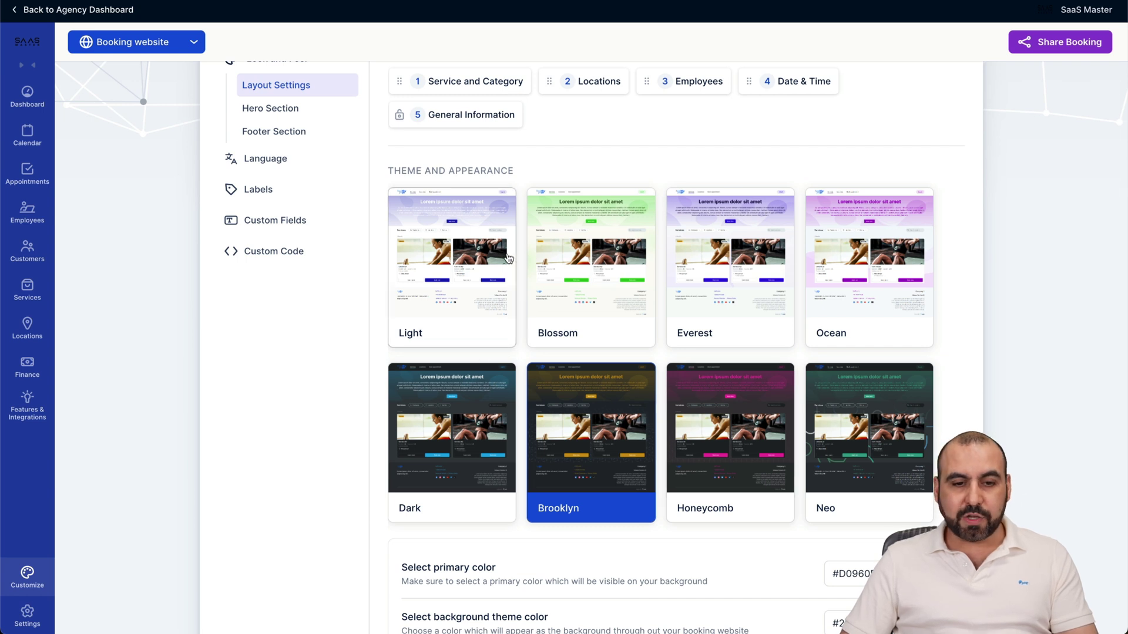
left_click(502, 326)
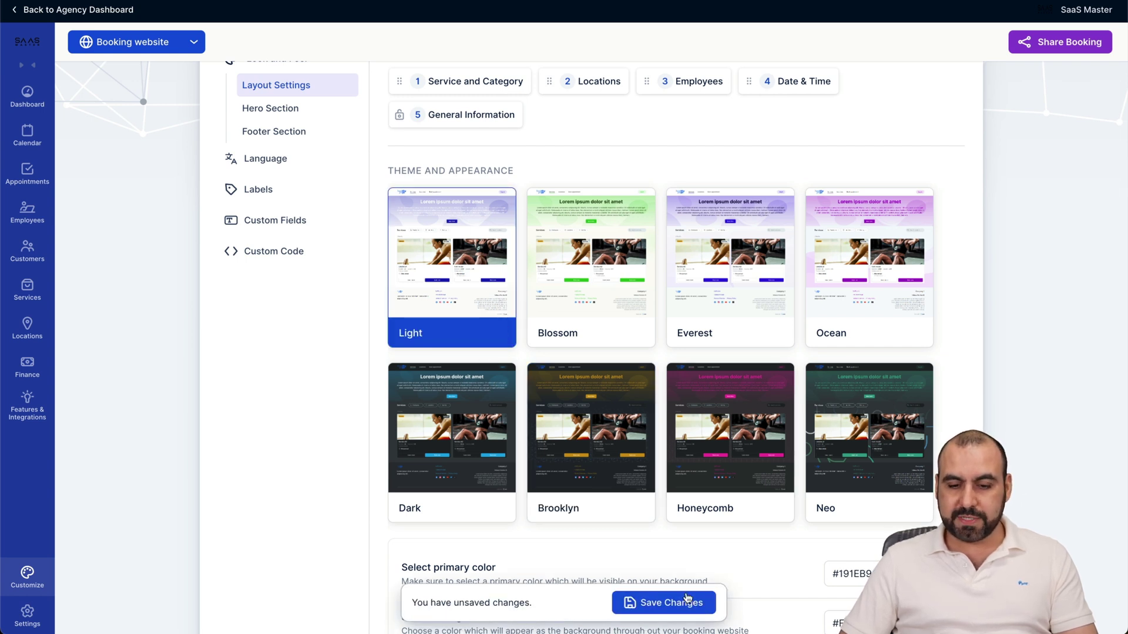
left_click(685, 594)
Scroll through the rest of the Layout Settings, including the booking step order.
scroll(686, 594, "down", 3)
scroll(681, 529, "down", 1)
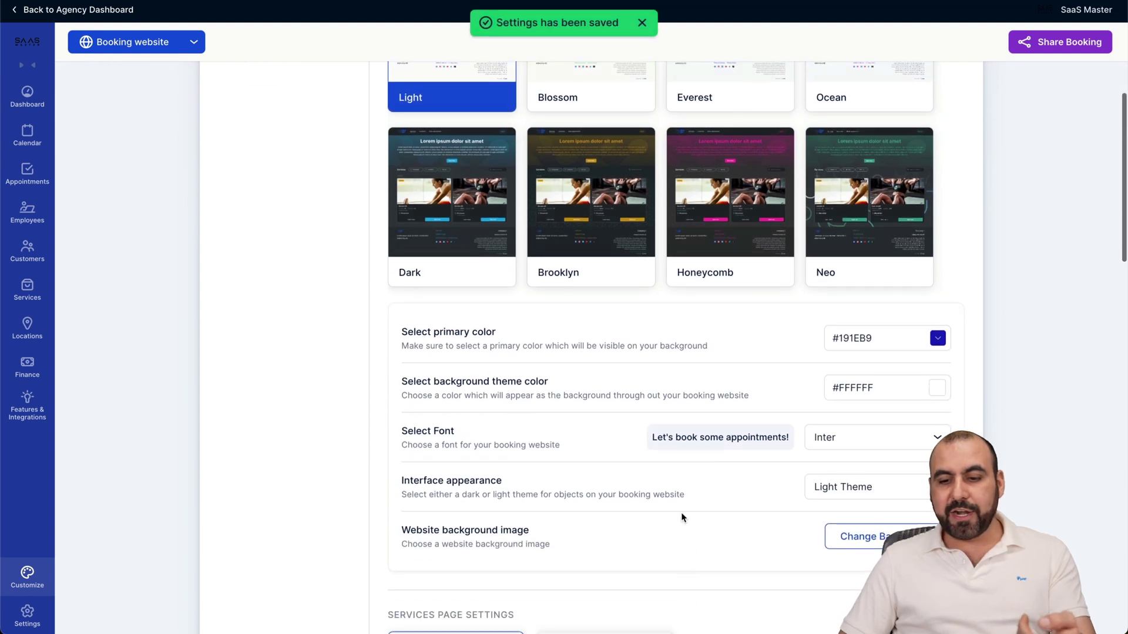
scroll(681, 512, "down", 3)
scroll(681, 512, "down", 5)
scroll(682, 513, "down", 4)
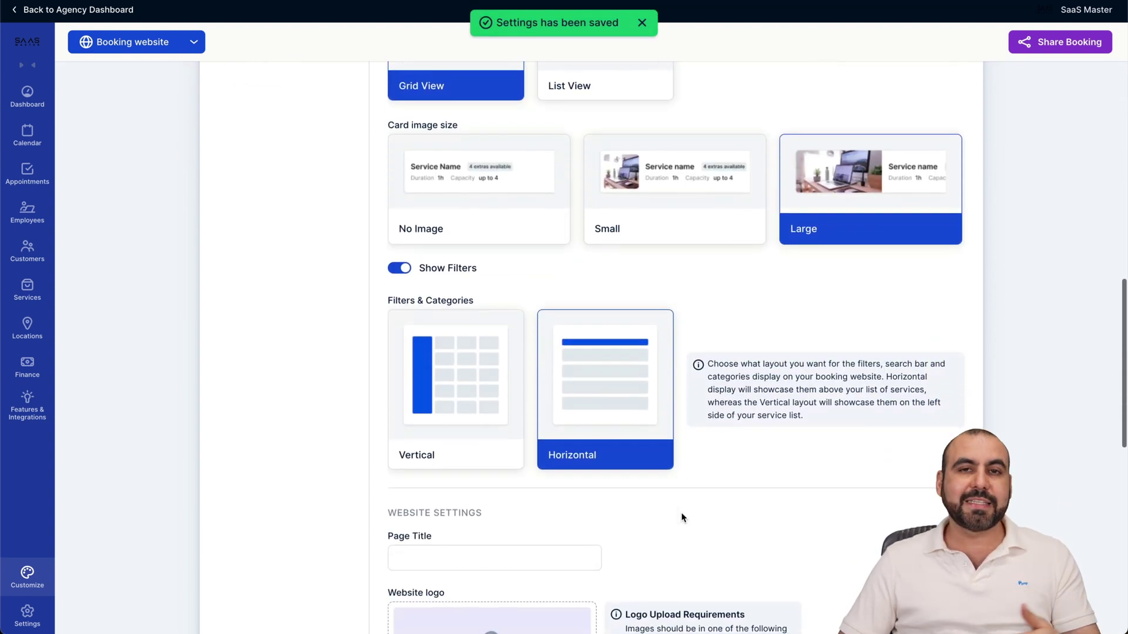
scroll(681, 512, "down", 3)
scroll(682, 517, "down", 5)
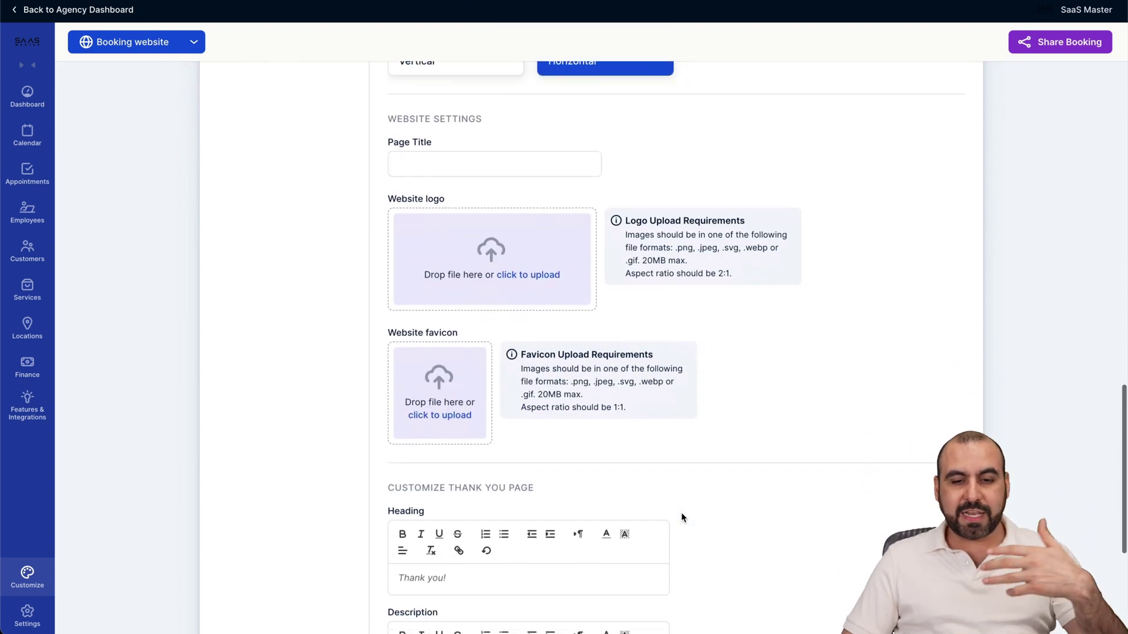
scroll(682, 517, "down", 3)
scroll(681, 517, "down", 2)
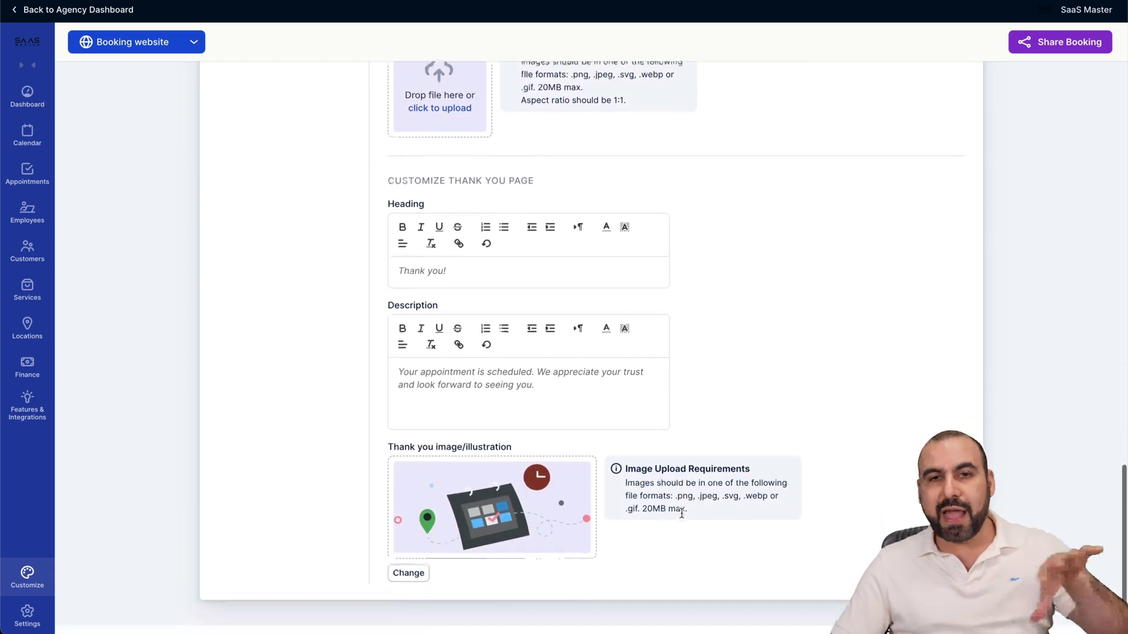
scroll(681, 514, "up", 12)
scroll(681, 514, "up", 10)
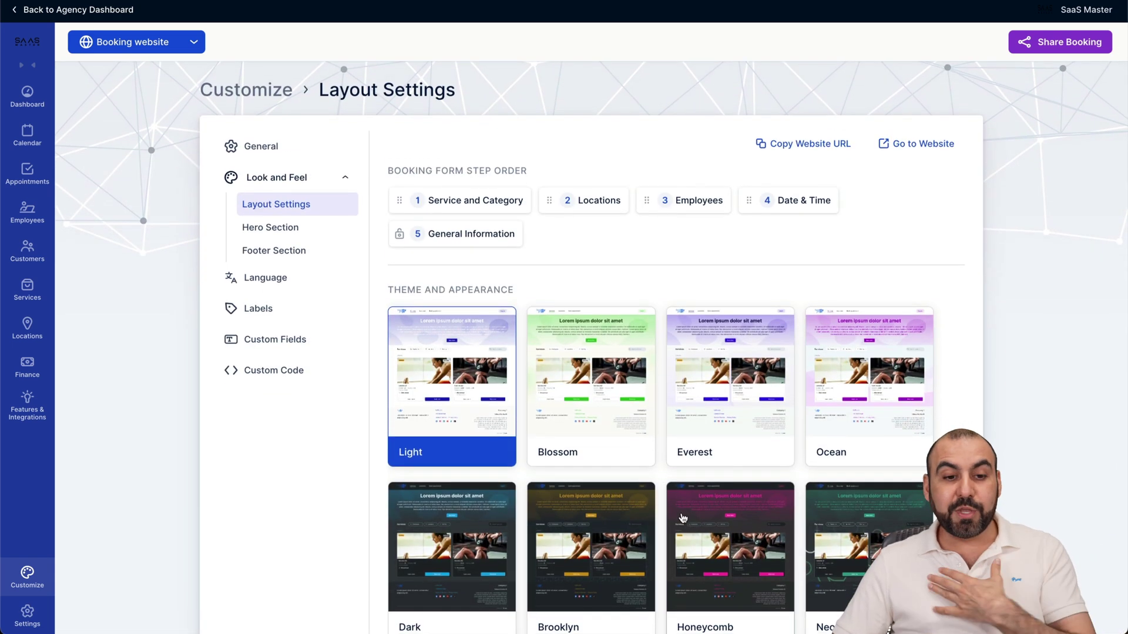
left_click(286, 238)
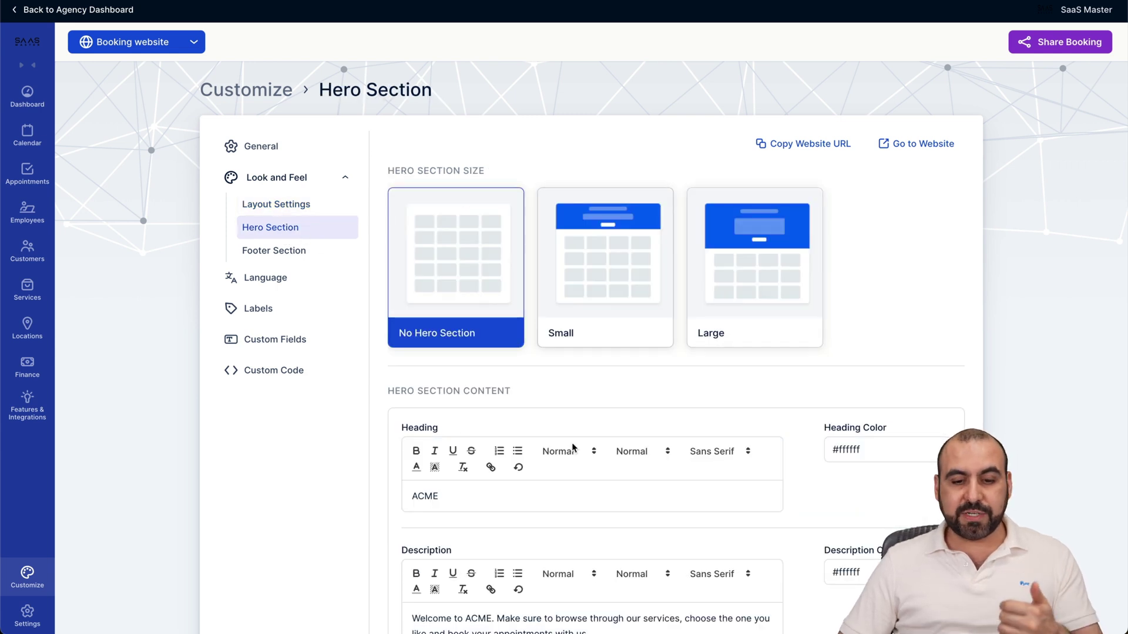
Browse the Footer, Language (default languages), Labels, Custom Fields and Custom Code pages.
scroll(574, 446, "down", 5)
scroll(579, 470, "up", 6)
left_click(272, 251)
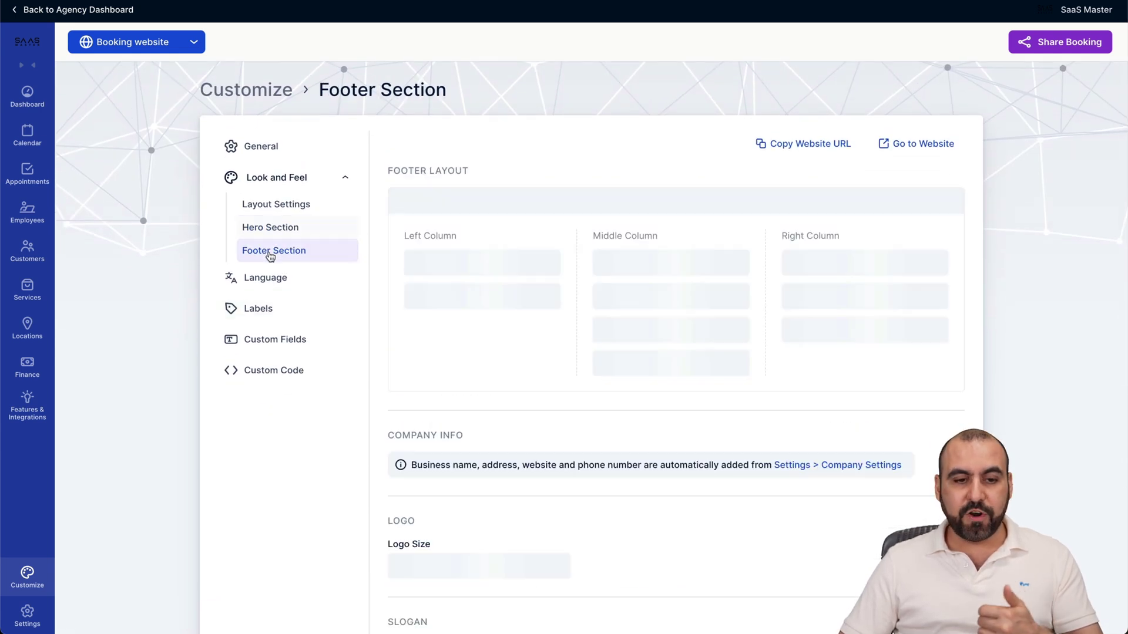
left_click(281, 285)
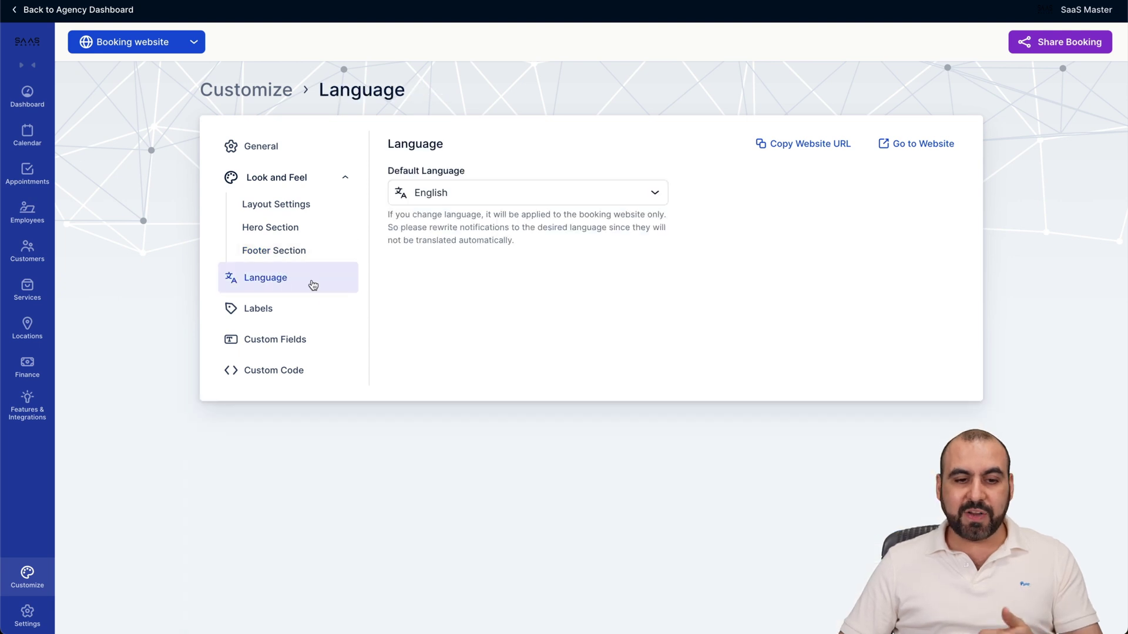
left_click(526, 196)
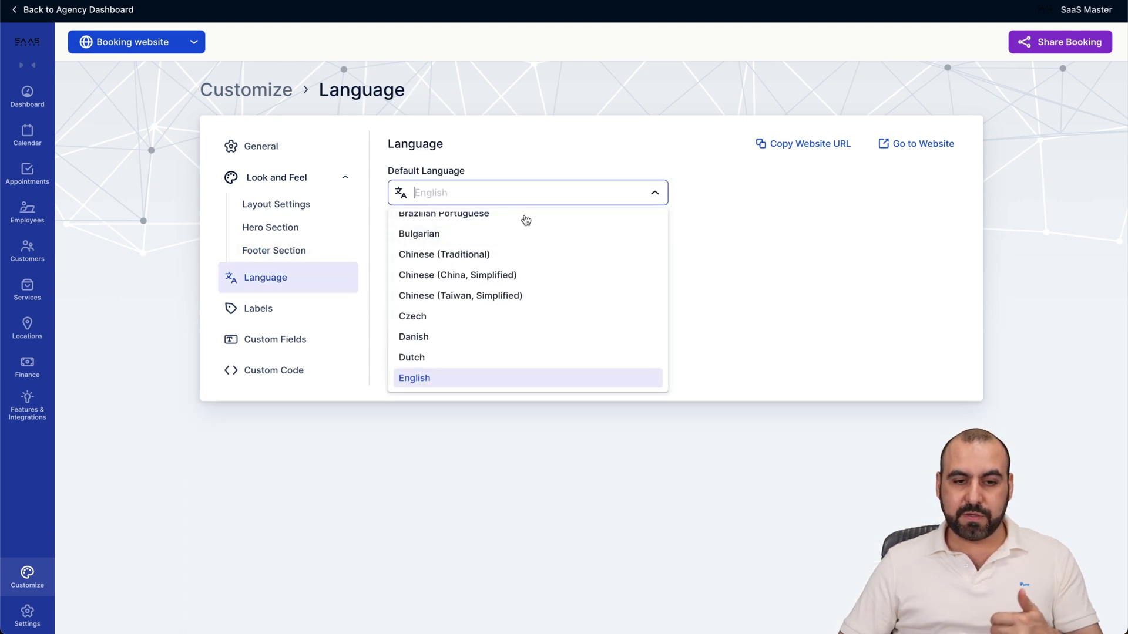
left_click(272, 306)
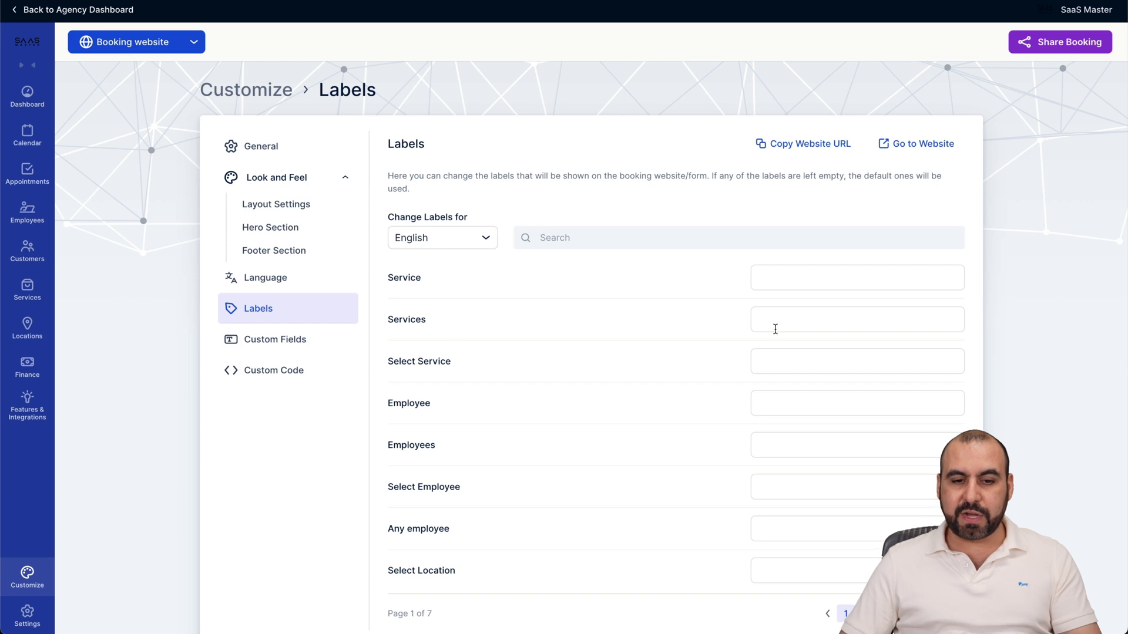
left_click(285, 350)
left_click(288, 371)
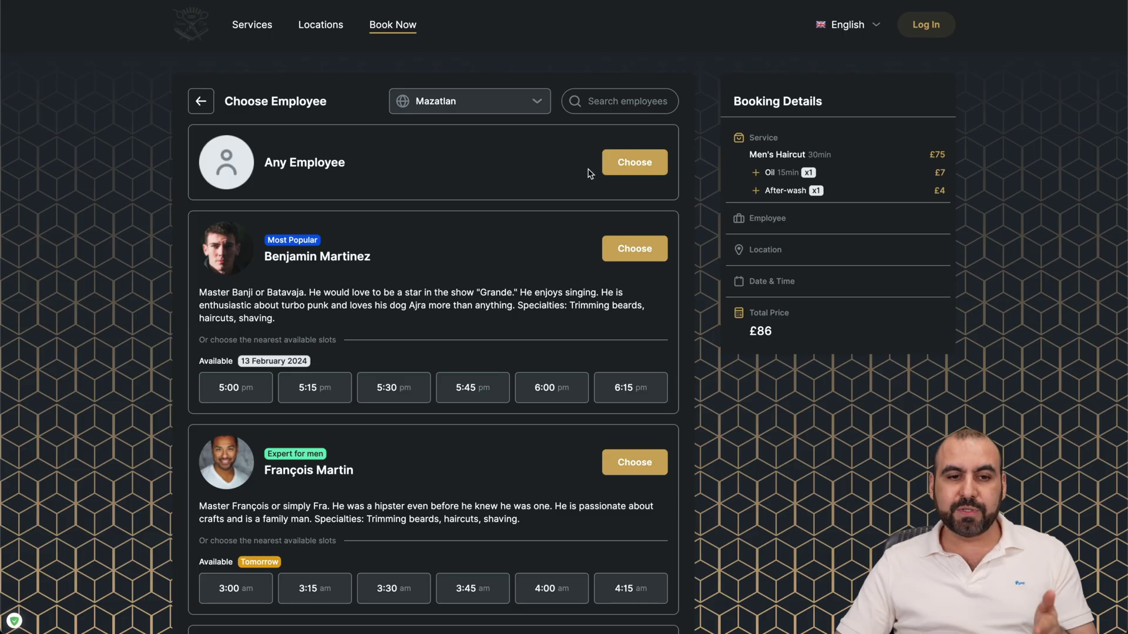
left_click(271, 26)
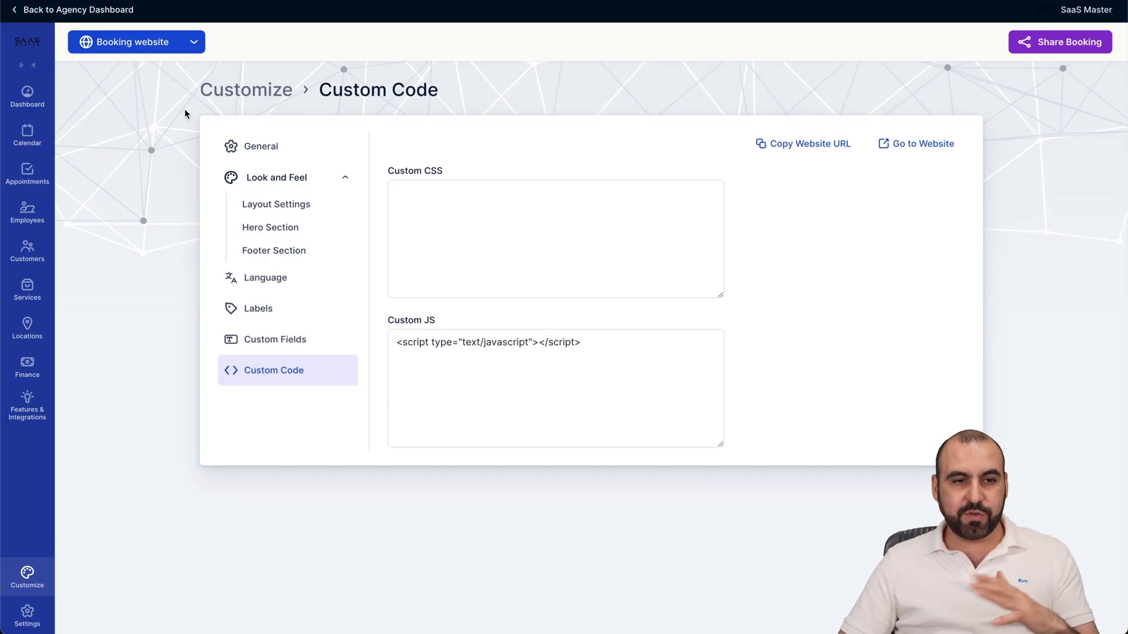
Start a new Scaling-plan client and enter its business name.
left_click(91, 12)
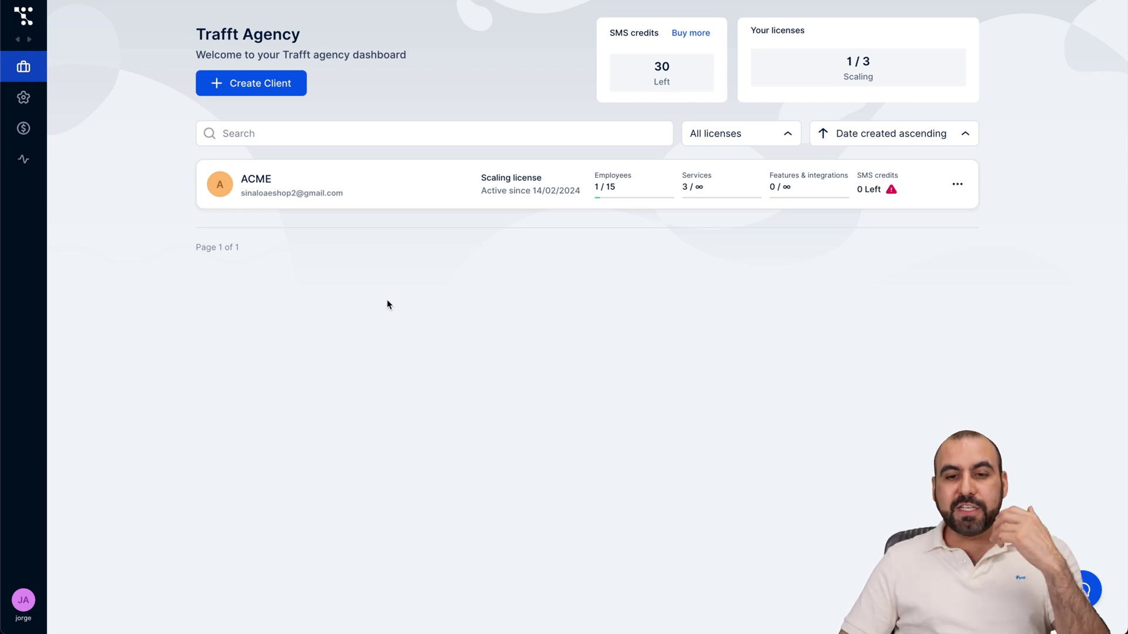
left_click(266, 79)
left_click(406, 188)
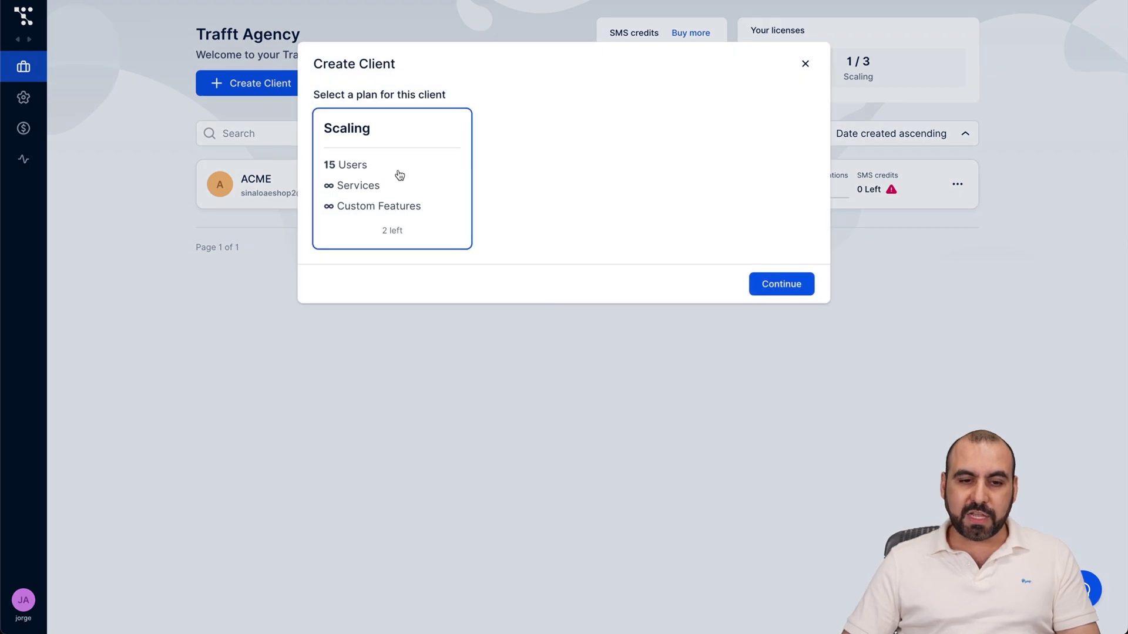
left_click(762, 285)
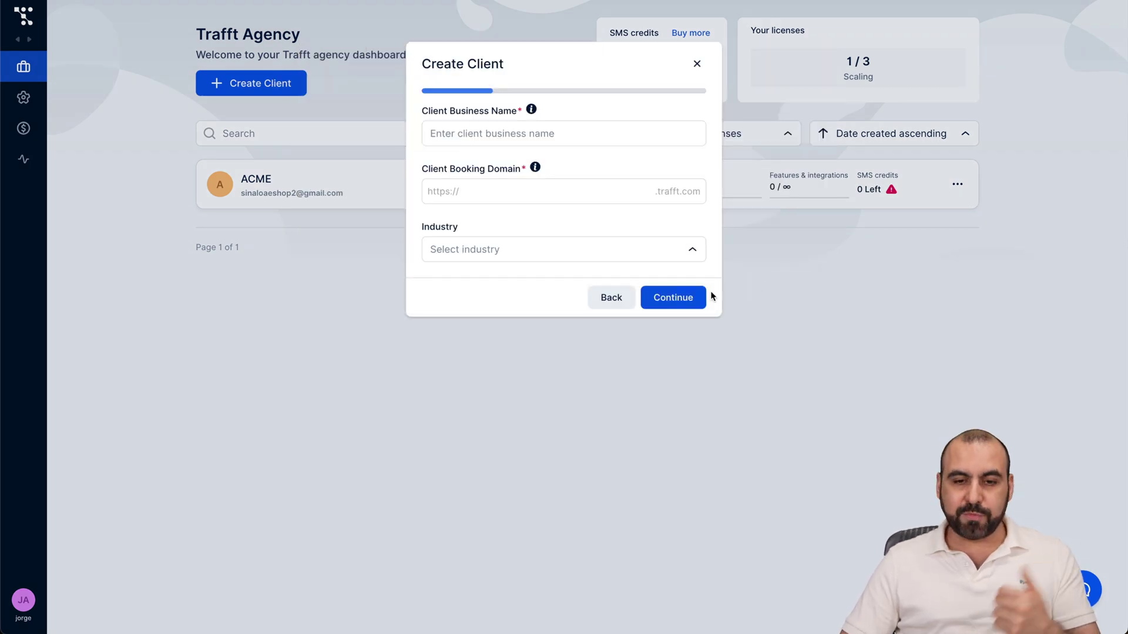
left_click(489, 143)
type("testest")
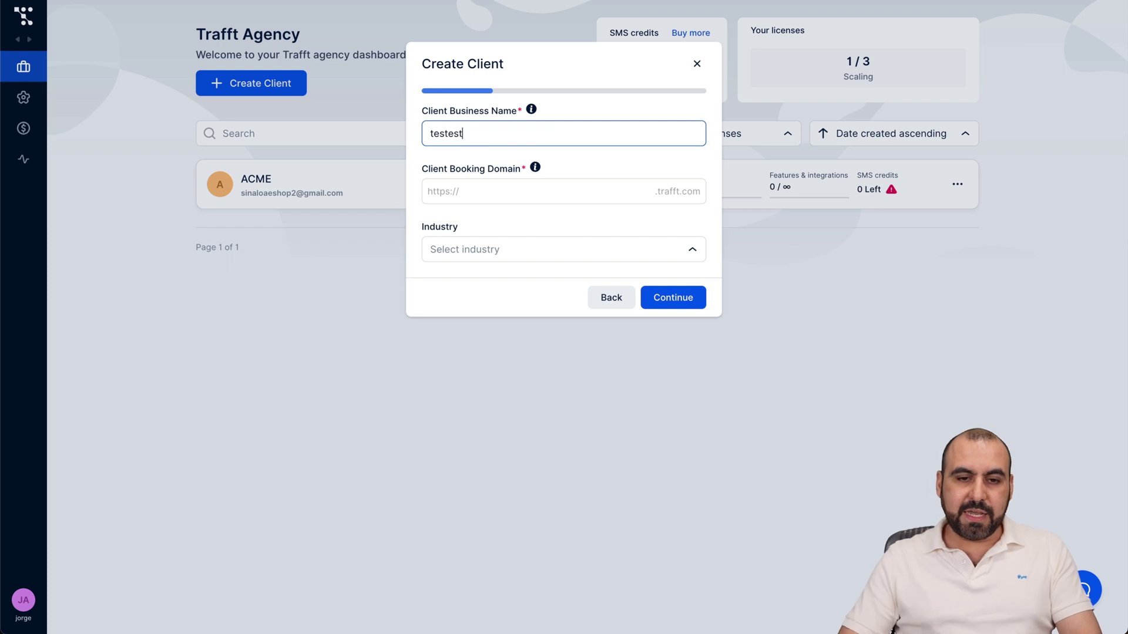
left_click(472, 193)
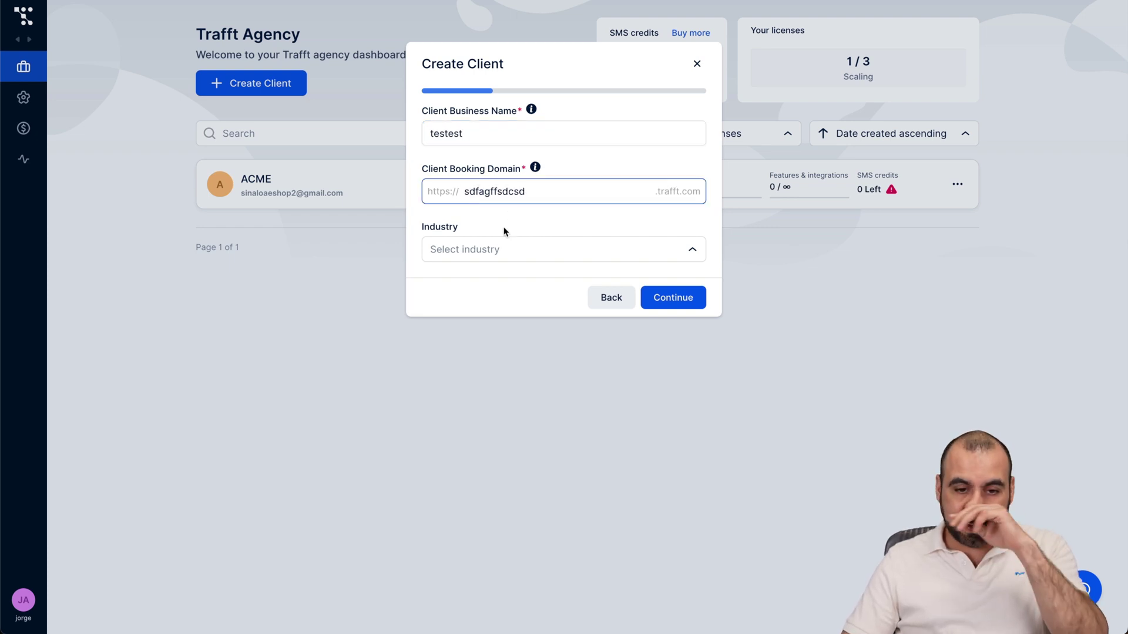
Set the new client's industry to Photographers.
left_click(506, 246)
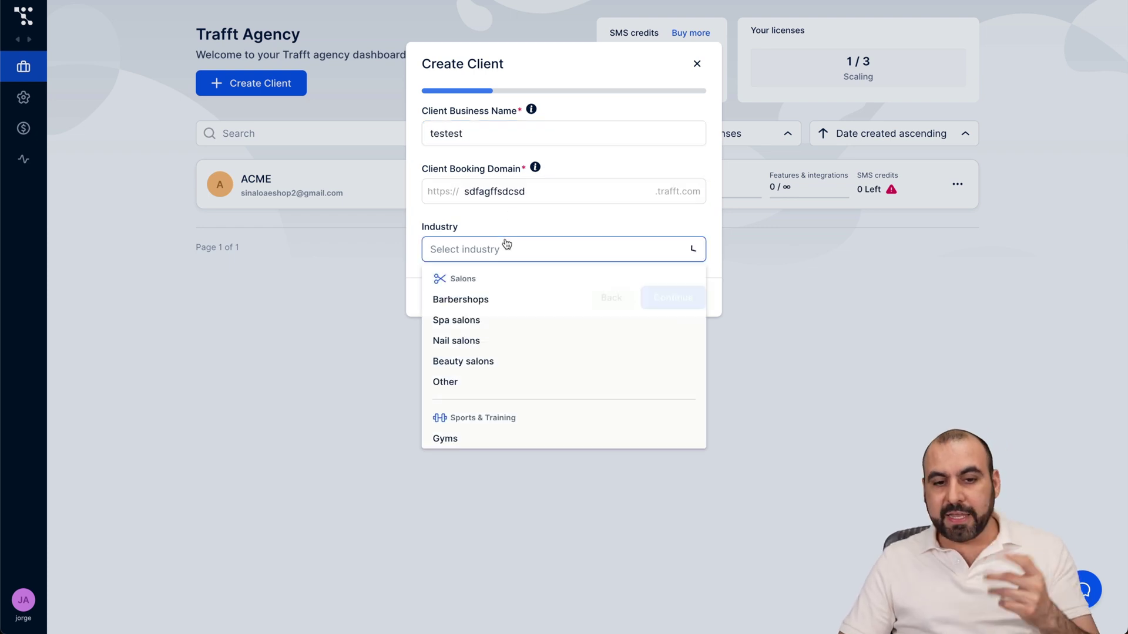
scroll(537, 339, "down", 3)
scroll(538, 340, "down", 5)
scroll(539, 340, "down", 4)
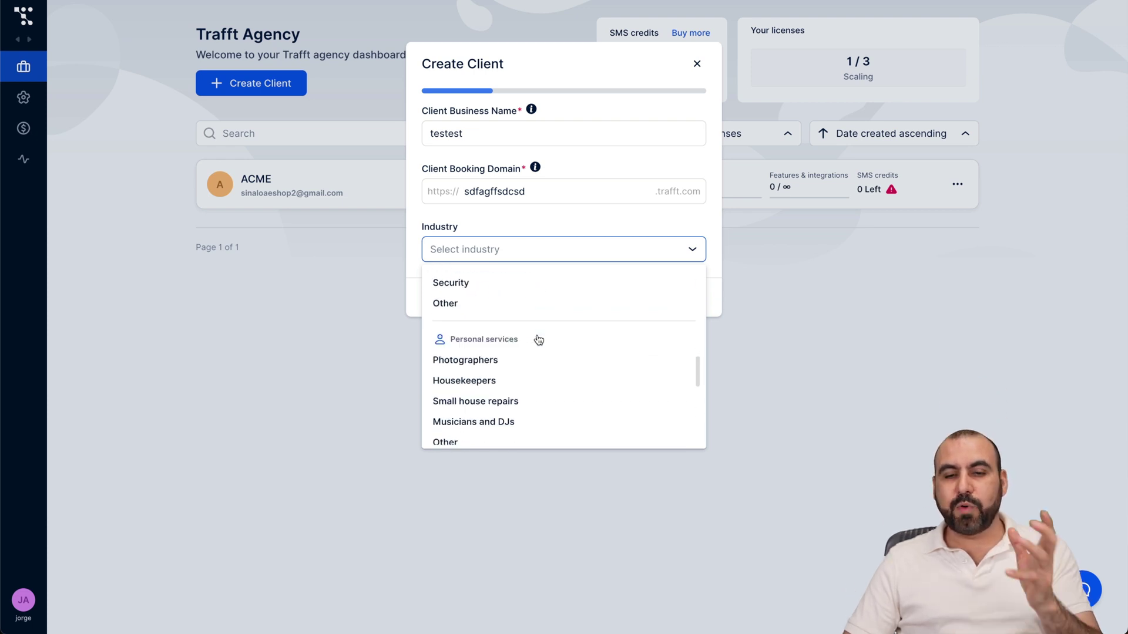
scroll(539, 340, "down", 1)
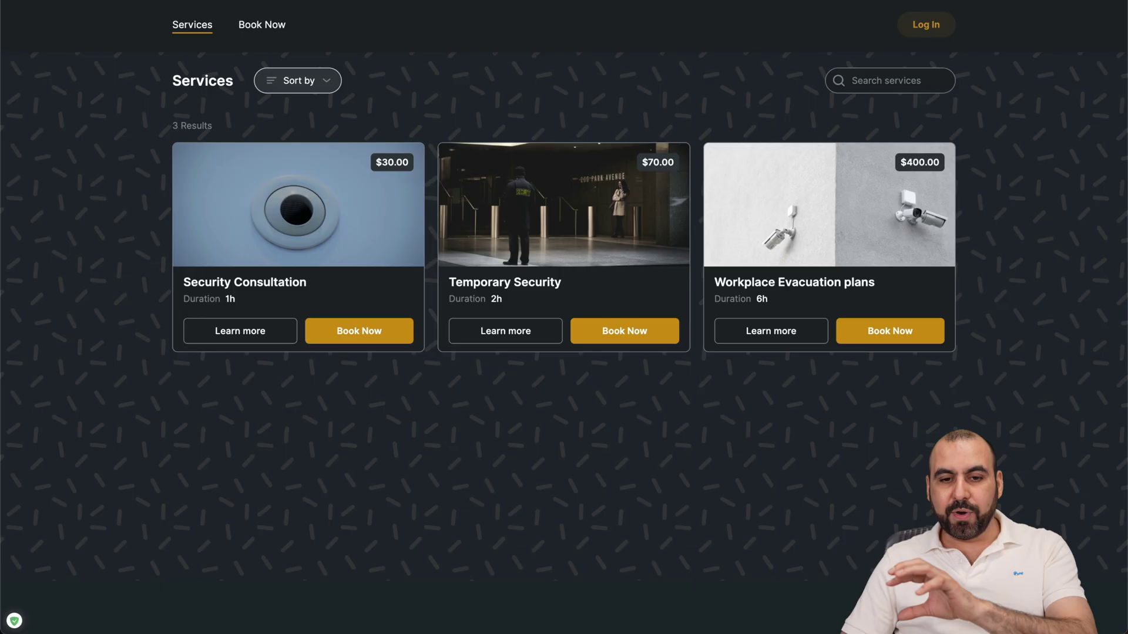
left_click(693, 249)
left_click(505, 249)
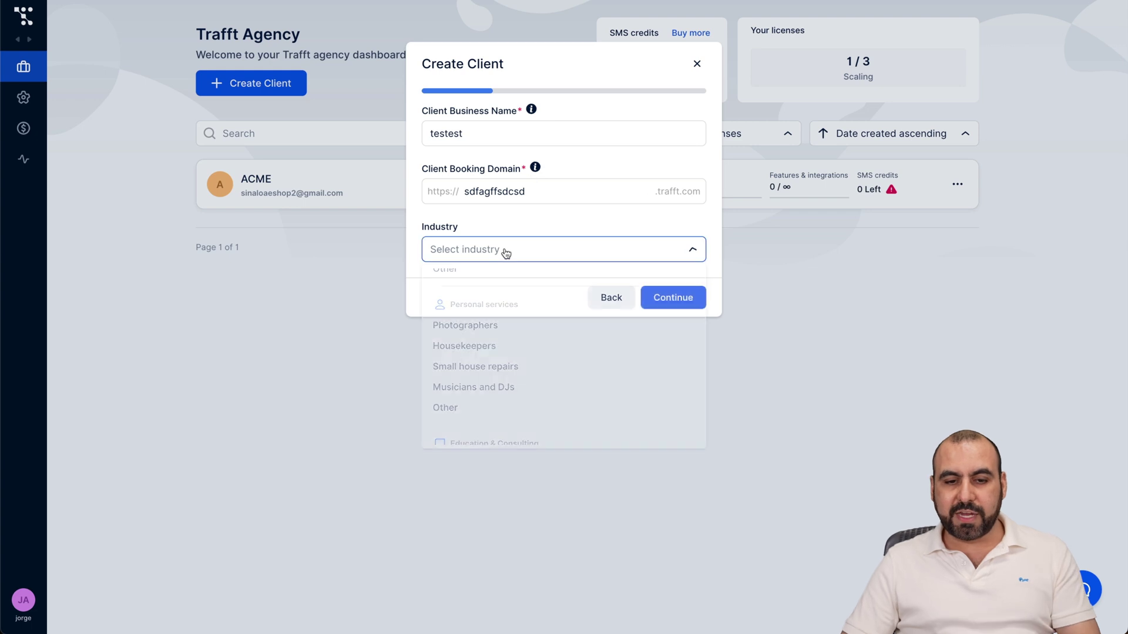
left_click(512, 327)
left_click(691, 299)
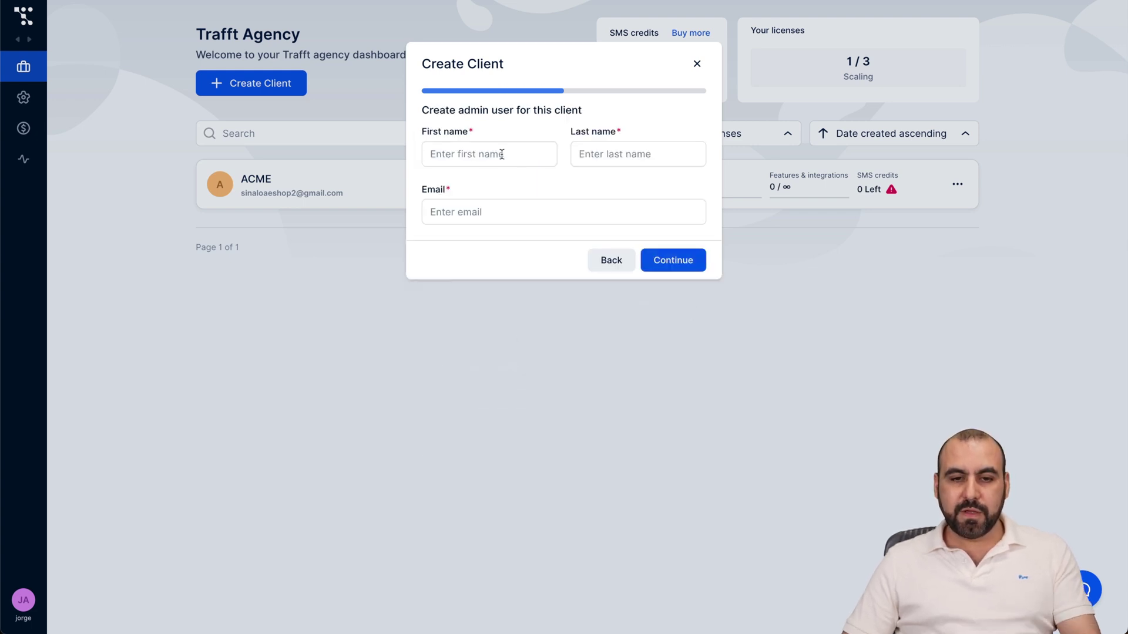
left_click(496, 153)
left_click(634, 153)
left_click(519, 218)
type("sdfsd@sdfdsf.com")
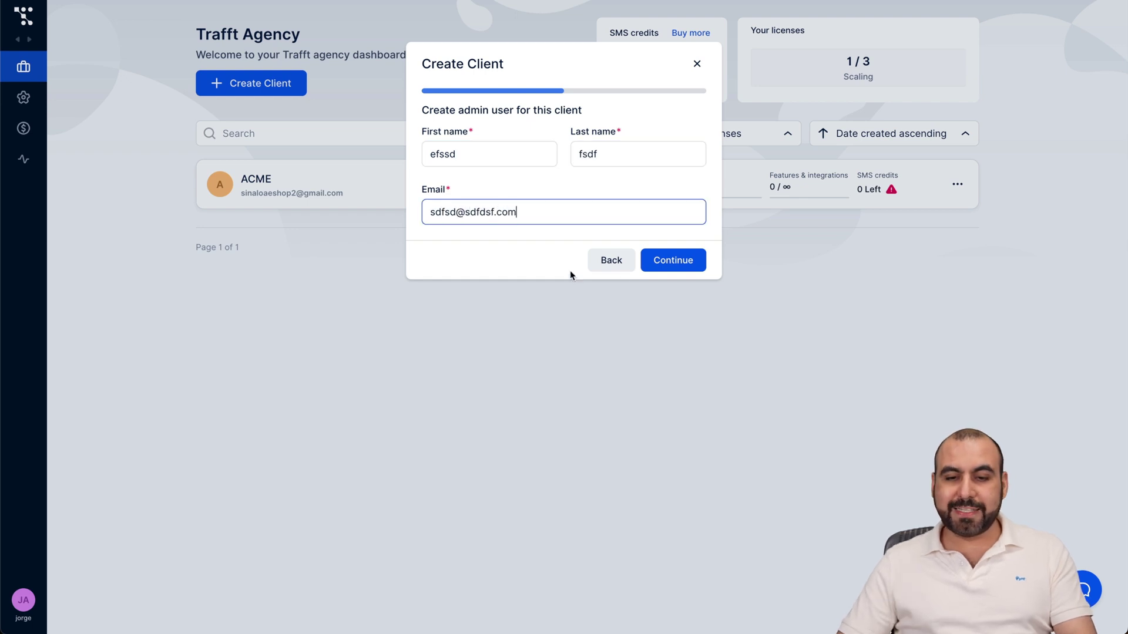
left_click(670, 265)
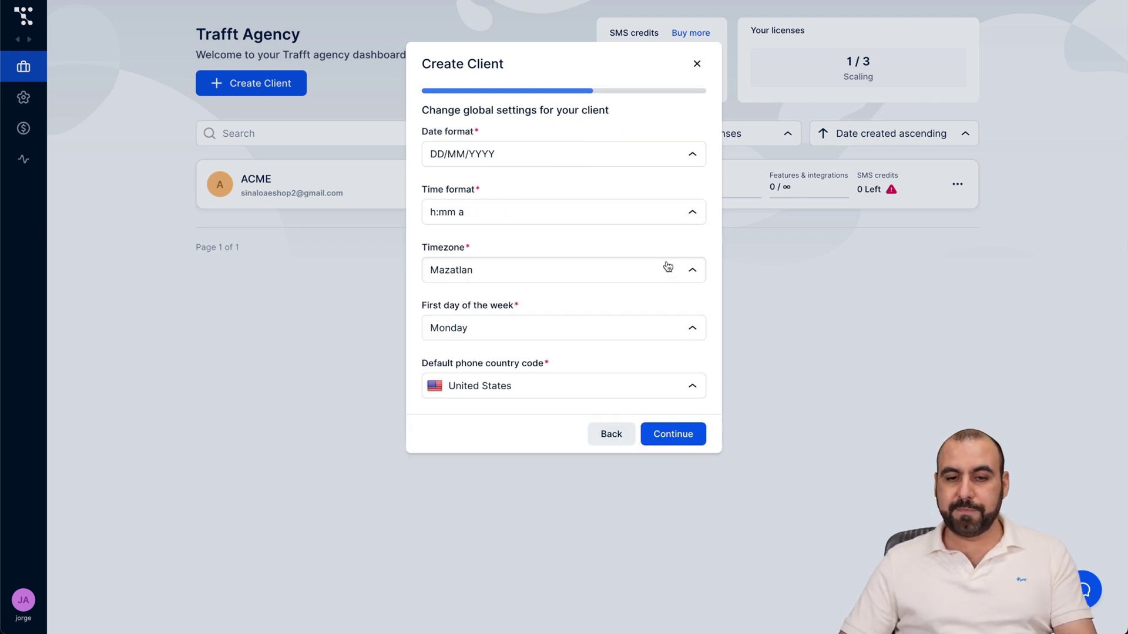
left_click(677, 436)
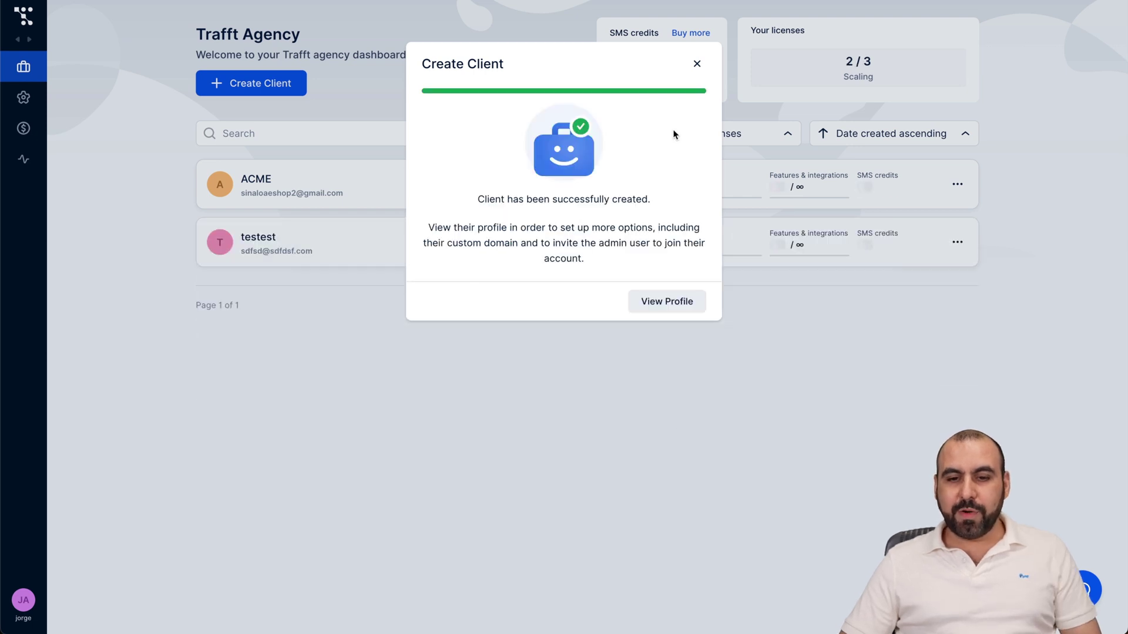
Open the testest client's profile and access its dashboard as the agency.
left_click(670, 304)
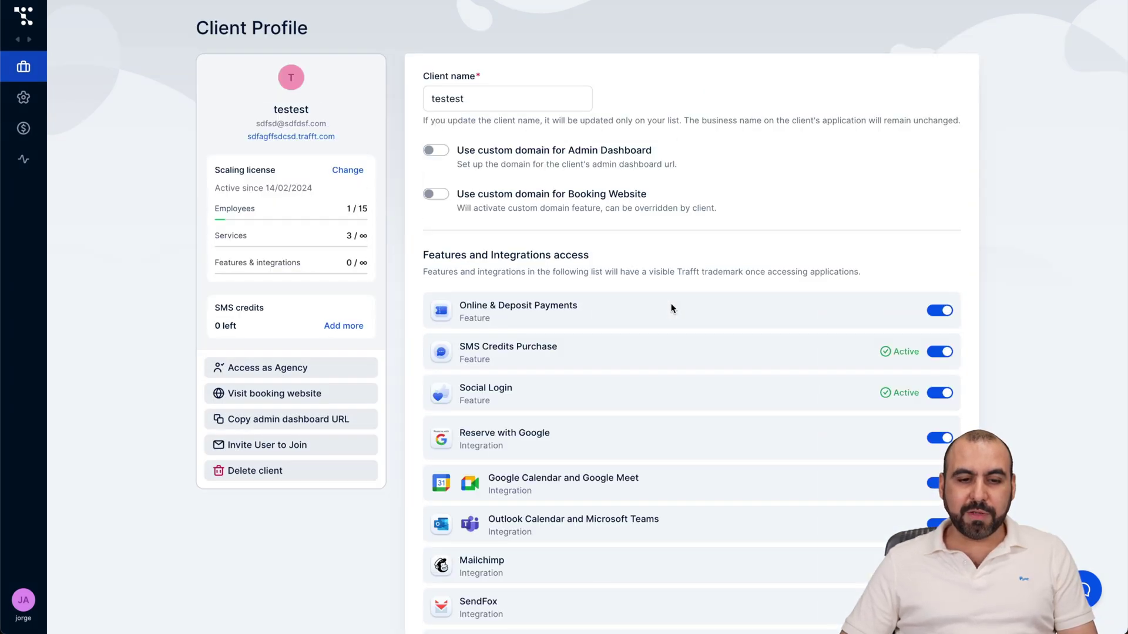
left_click(268, 374)
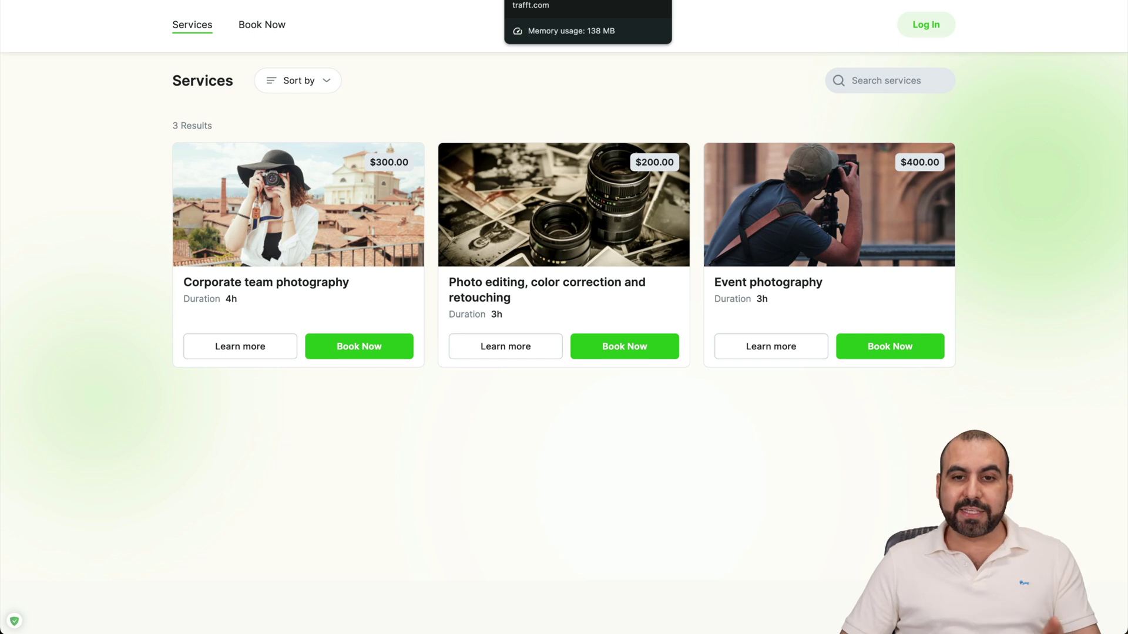
Return to the agency dashboard listing both clients, ACME and testest.
key("ctrl+Tab")
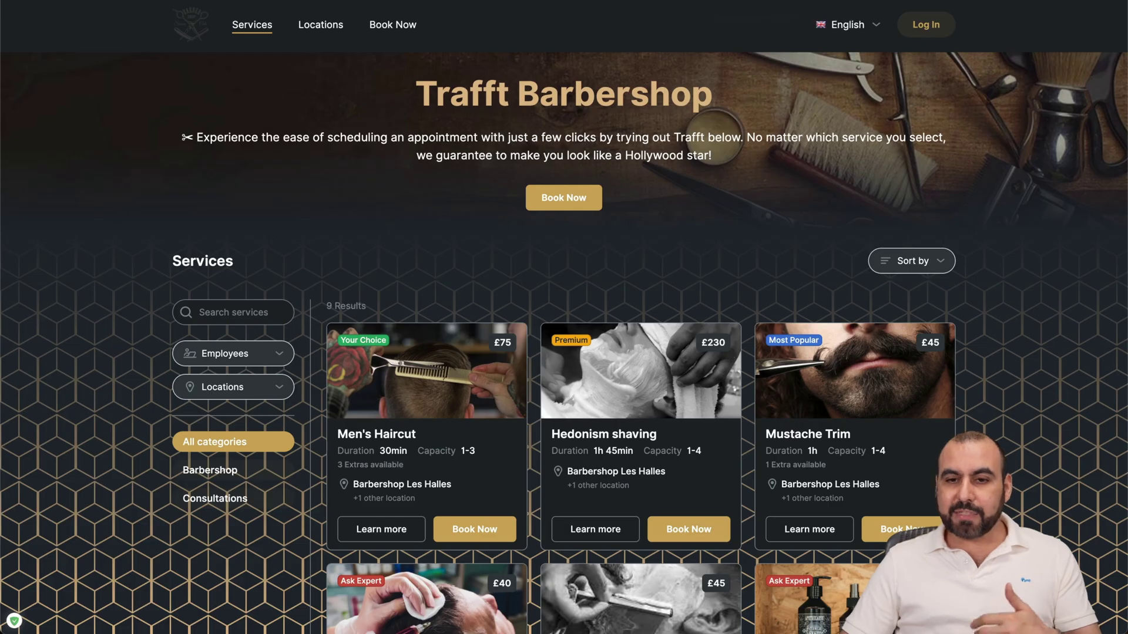
key("ctrl+Tab")
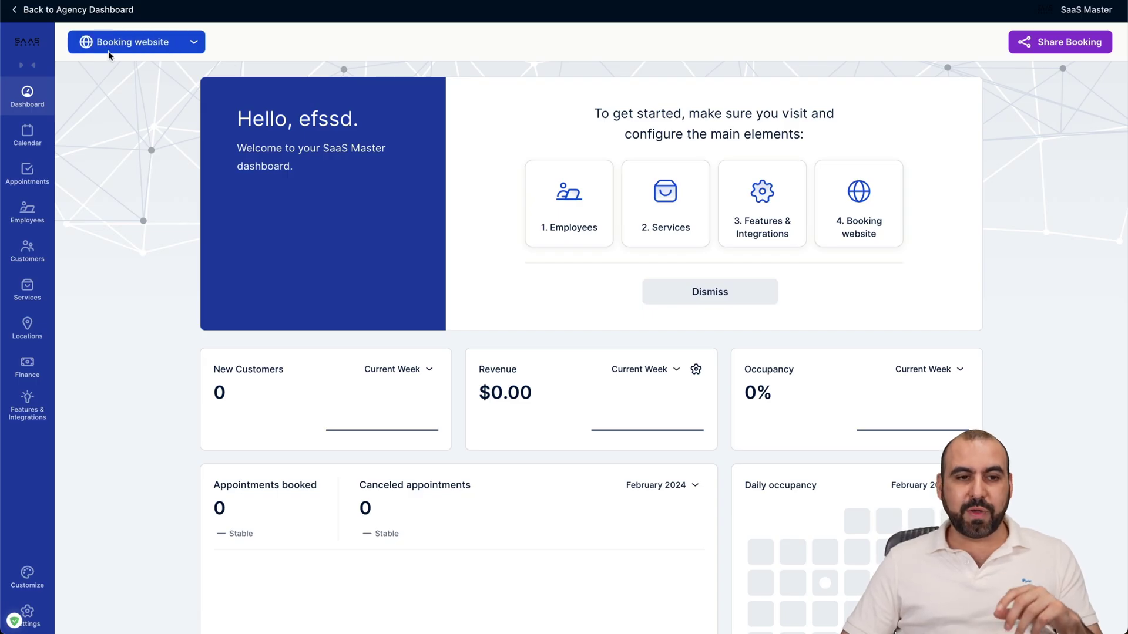
left_click(44, 10)
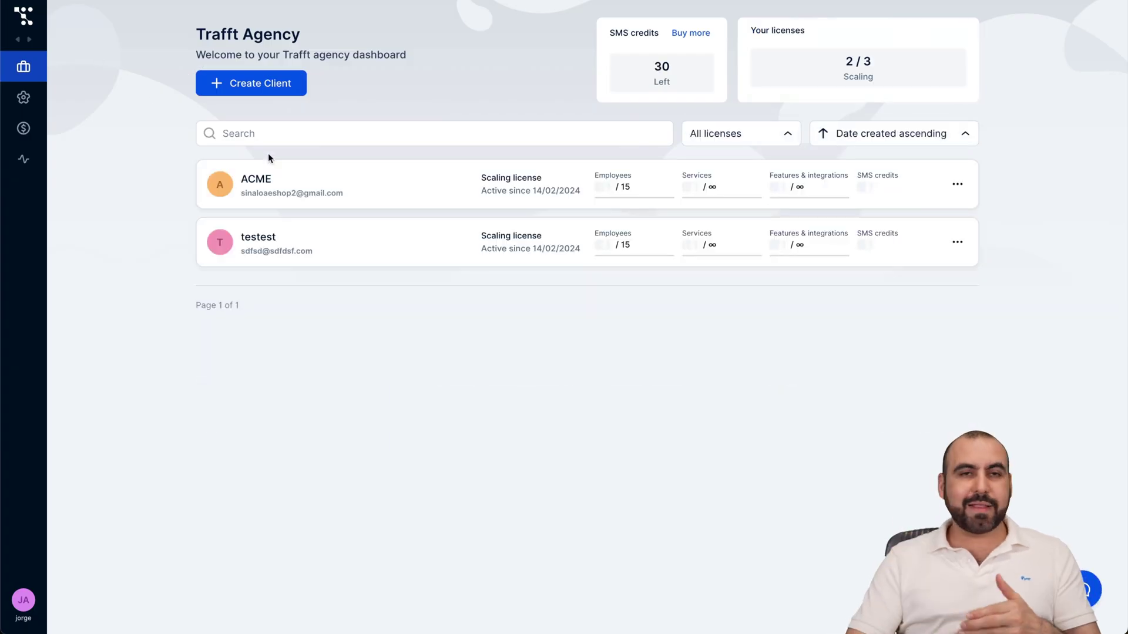